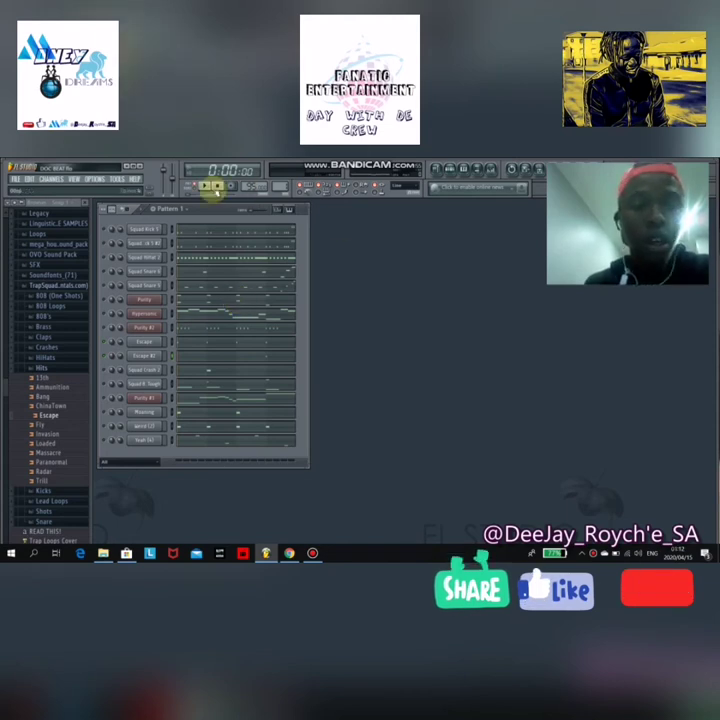
# Step: Open the Purity channel's instrument to view its loaded sounds, and close it again
pyautogui.moveTo(207, 214); pyautogui.dragTo(201, 209)
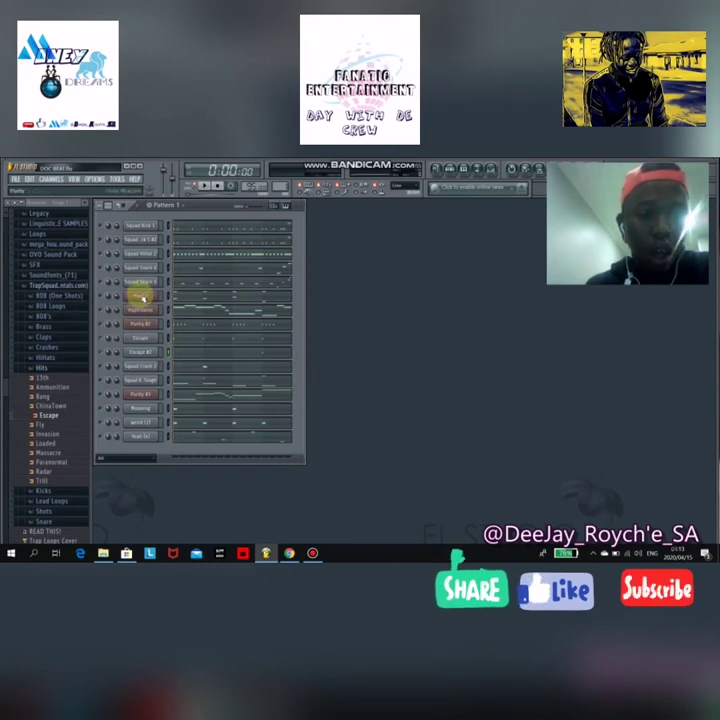
pyautogui.click(141, 297)
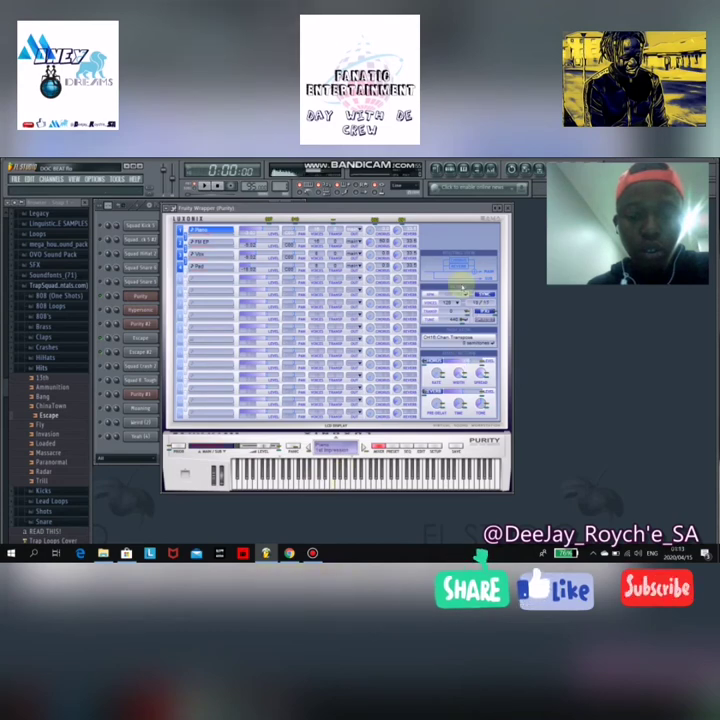
pyautogui.click(507, 208)
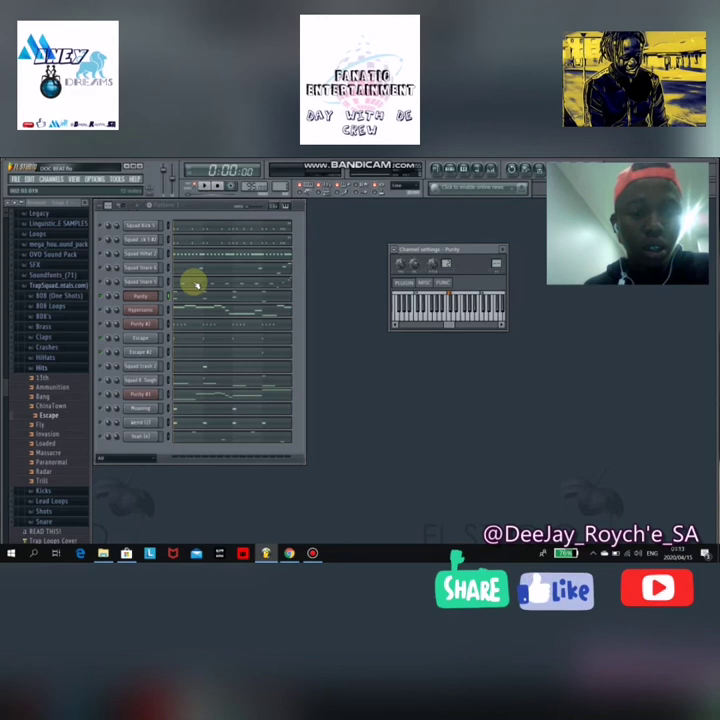
# Step: Play the pattern while examining the Purity channel's notes in the piano roll, and return to the channel list with playback stopped
pyautogui.click(205, 186)
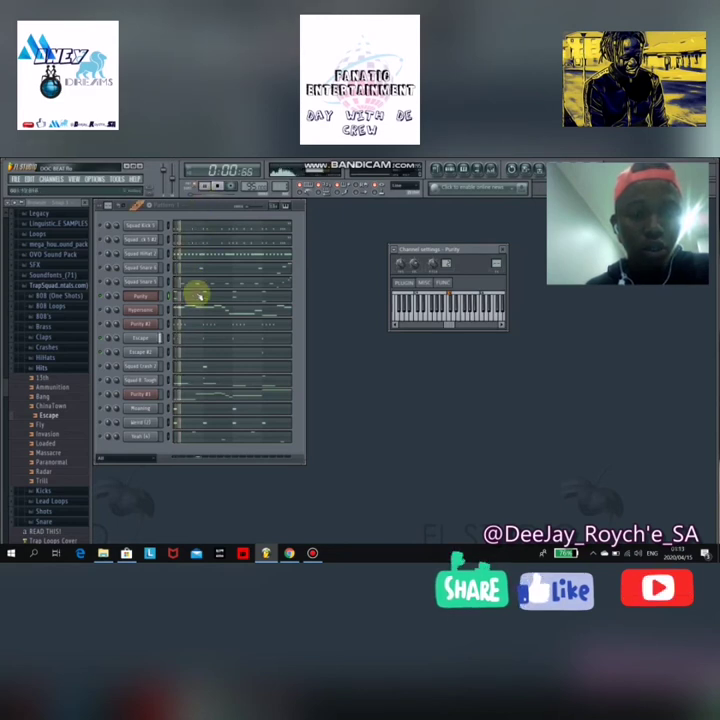
pyautogui.click(190, 209)
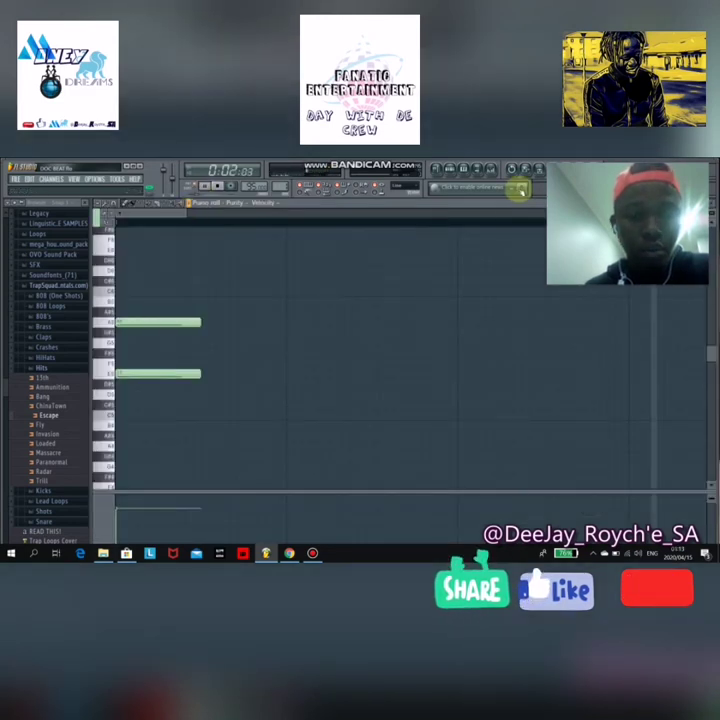
pyautogui.press('pagedown')
pyautogui.press('pagedown')
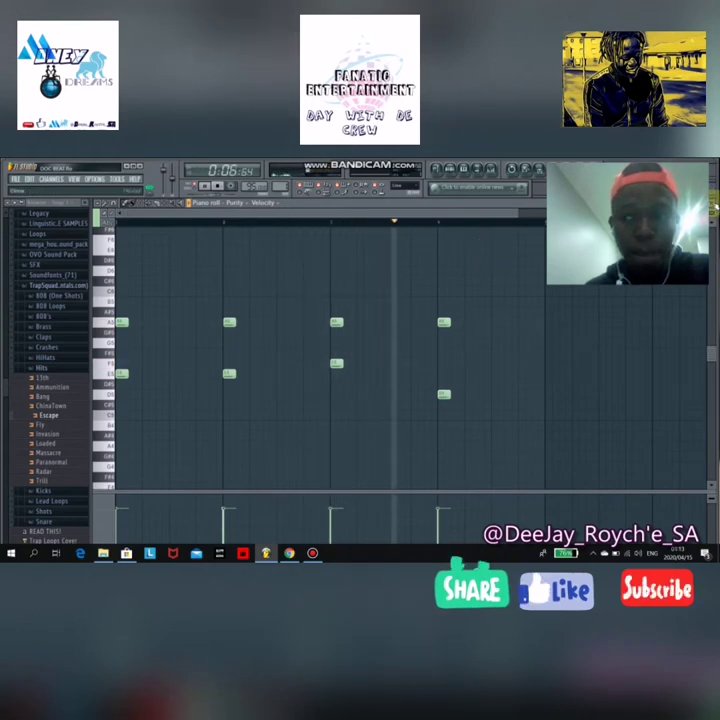
pyautogui.press('space')
pyautogui.press('F7')
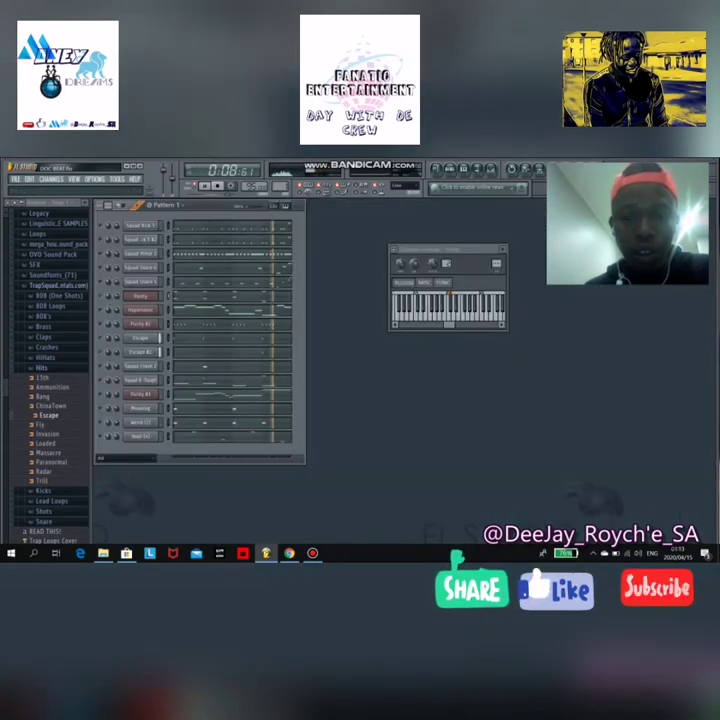
pyautogui.press('space')
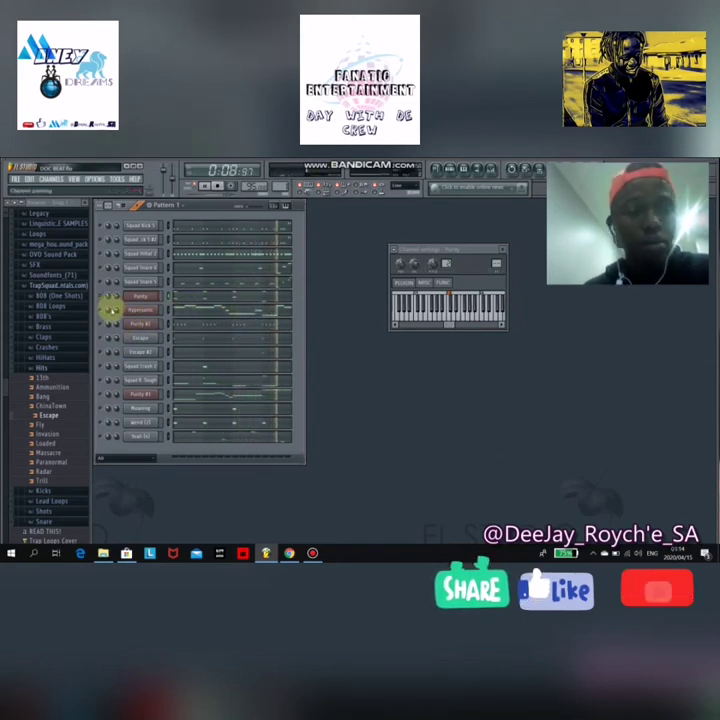
pyautogui.click(210, 186)
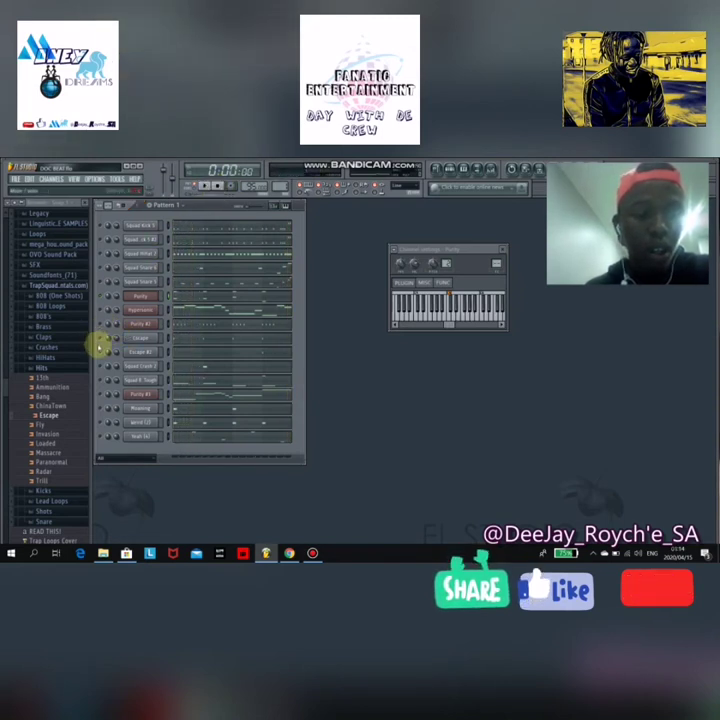
# Step: Preview the Escape sample from the Hits folder and inspect the Escape channel's sampler settings
pyautogui.click(135, 340)
pyautogui.click(135, 340)
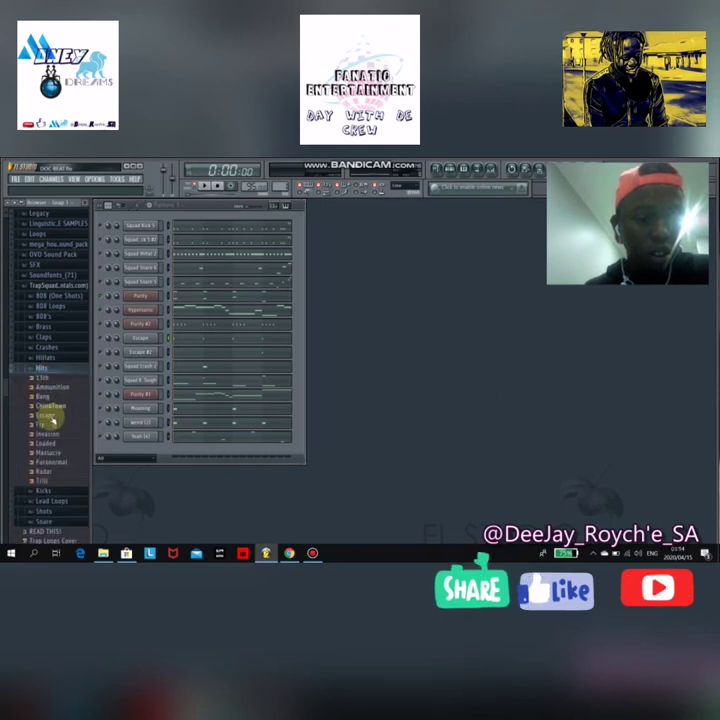
pyautogui.moveTo(50, 415); pyautogui.dragTo(108, 372)
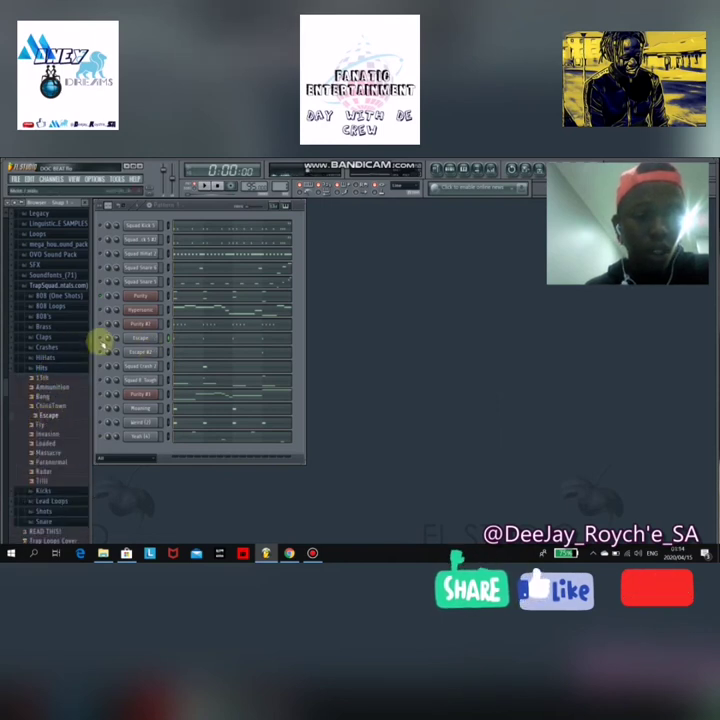
pyautogui.click(140, 339)
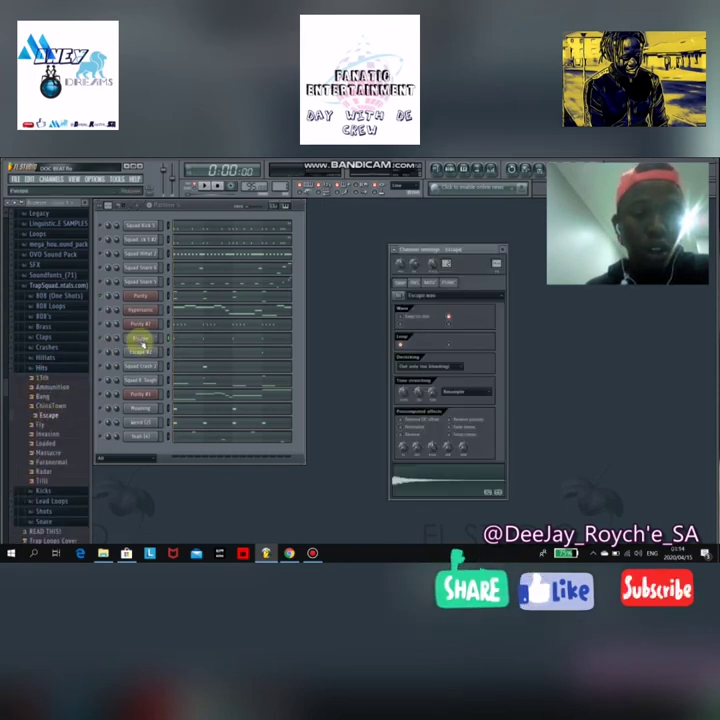
pyautogui.click(140, 340)
pyautogui.rightClick(141, 340)
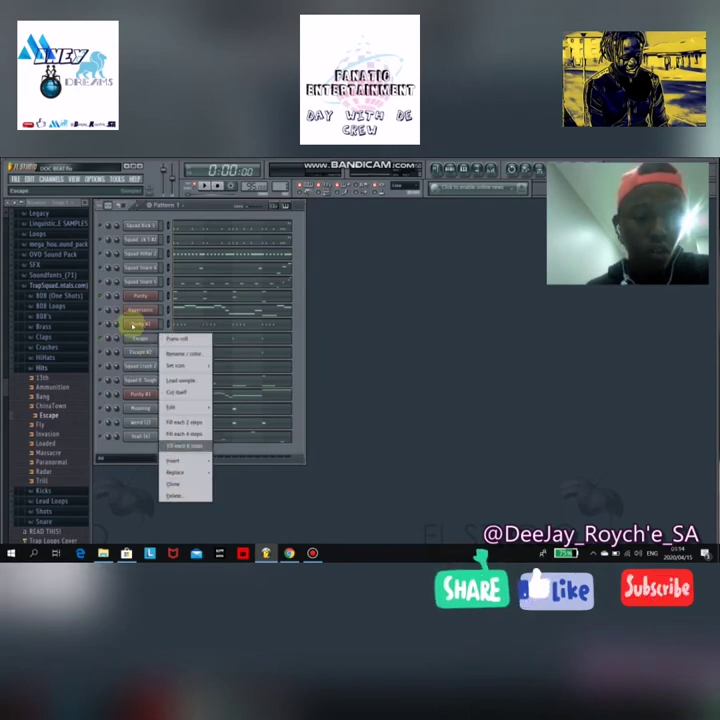
# Step: Open the Escape #2 channel's sampler settings and examine its Reverse option and waveform
pyautogui.click(135, 355)
pyautogui.click(135, 355)
pyautogui.click(135, 355)
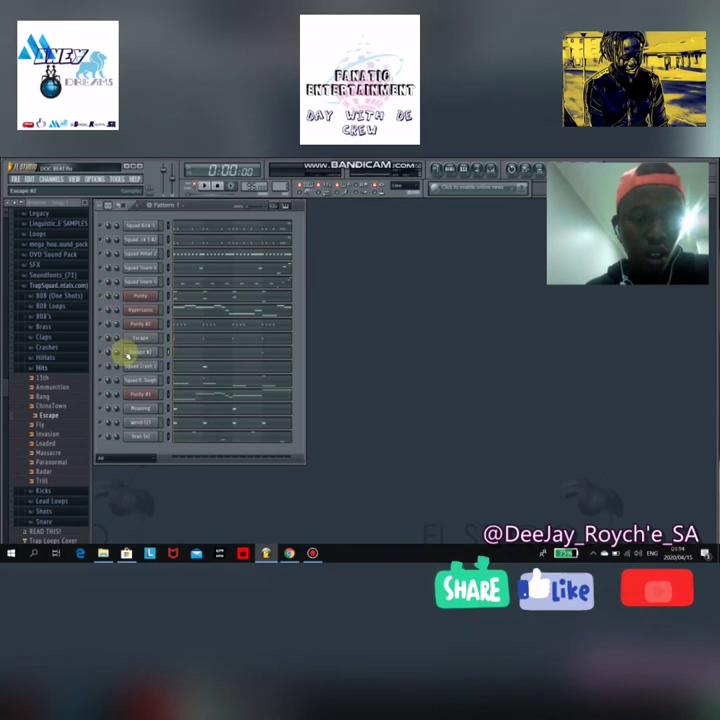
pyautogui.click(137, 352)
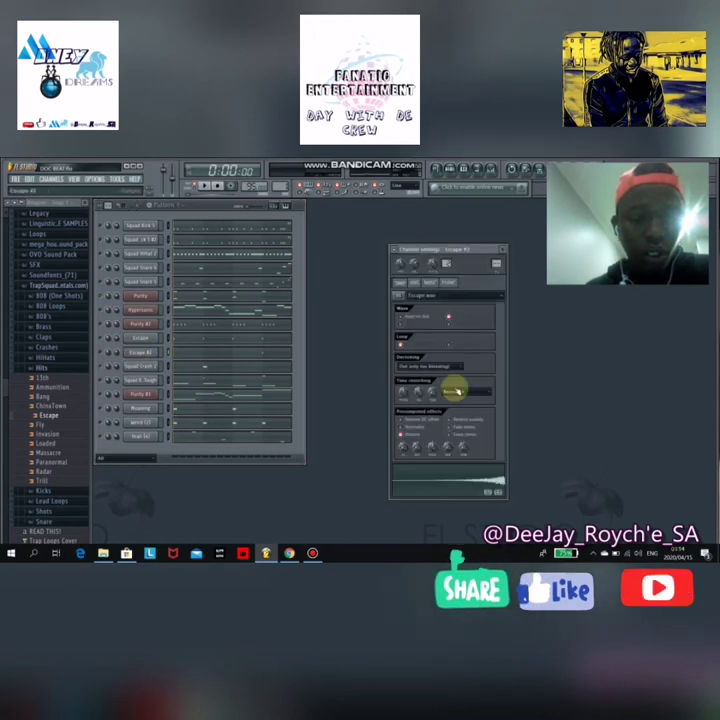
pyautogui.click(401, 435)
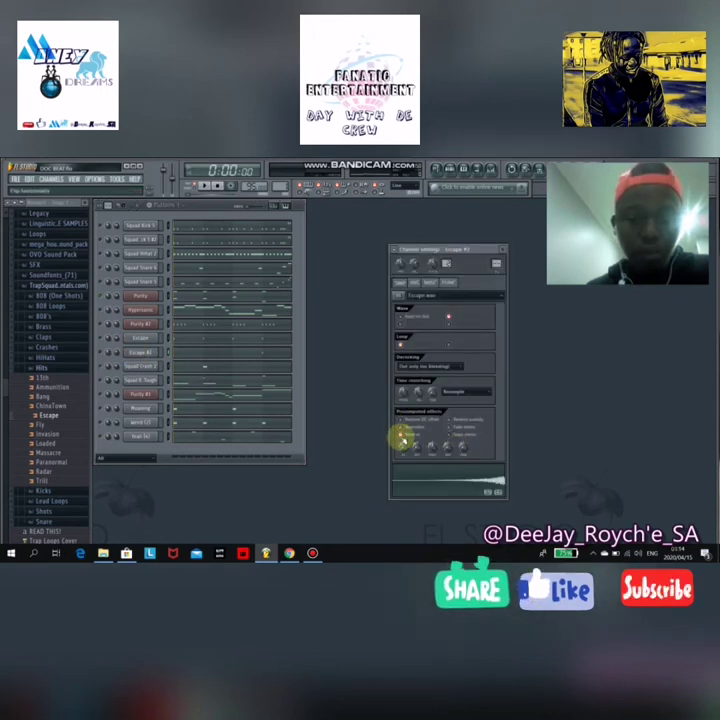
# Step: Examine the note placement of the Escape #2 channel in the piano roll and return to the channel list
pyautogui.click(250, 353)
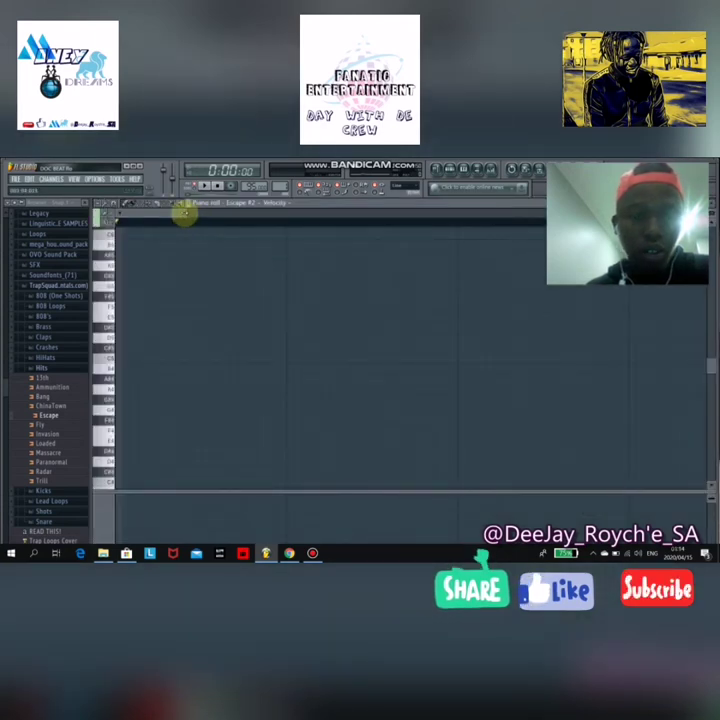
pyautogui.click(377, 361)
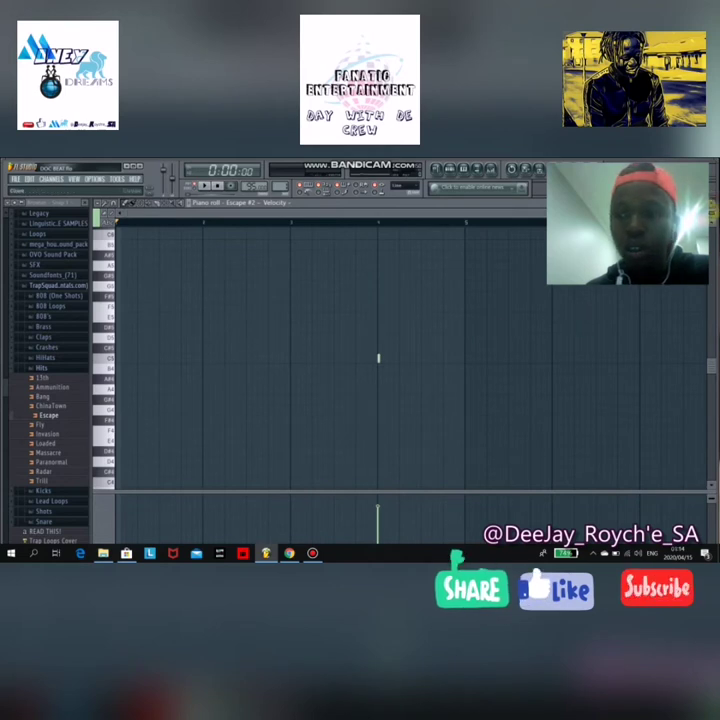
pyautogui.press('F7')
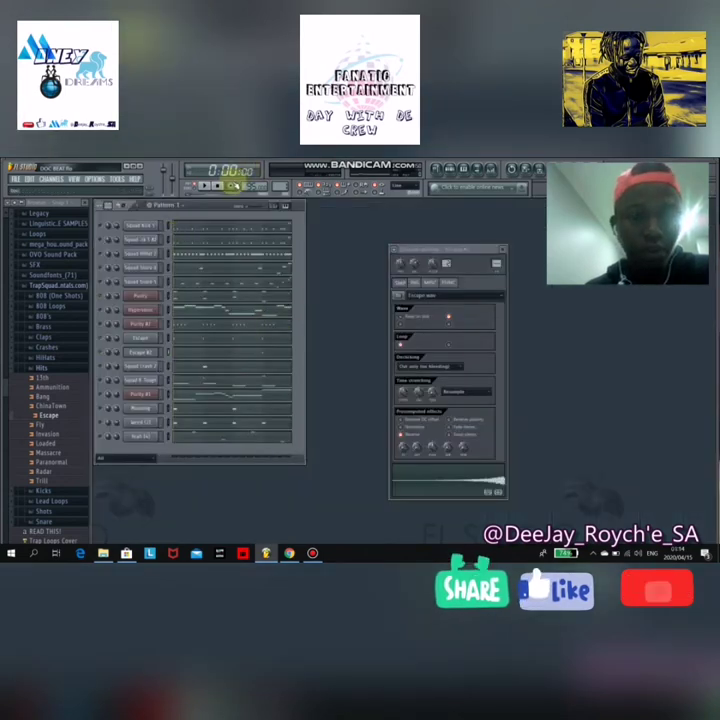
# Step: Play the pattern while examining the Escape channel's notes in the piano roll, and replay it once from the start
pyautogui.click(206, 185)
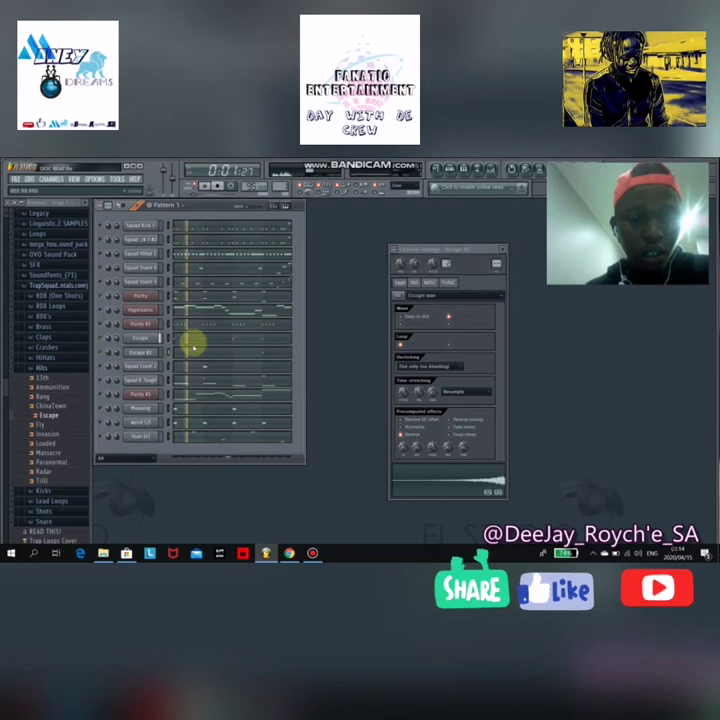
pyautogui.press('F7')
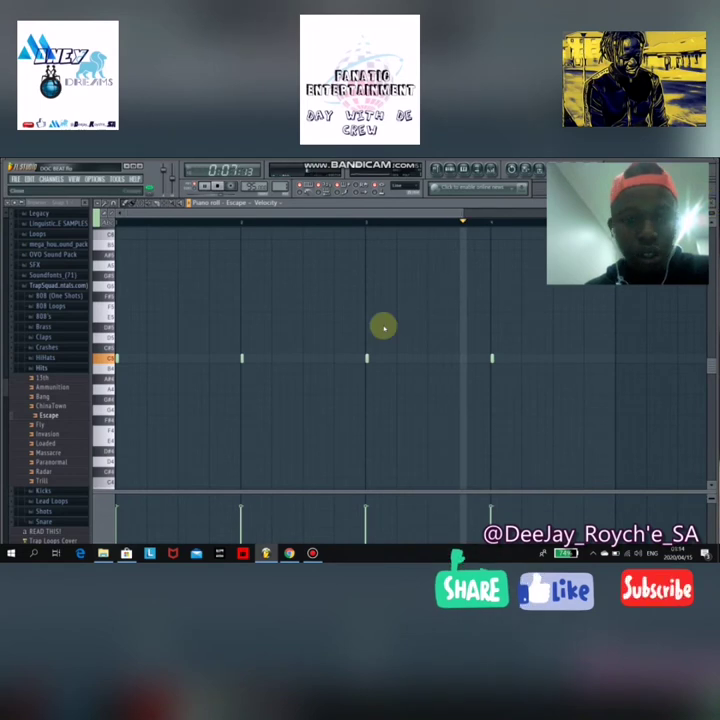
pyautogui.press('F7')
pyautogui.click(216, 187)
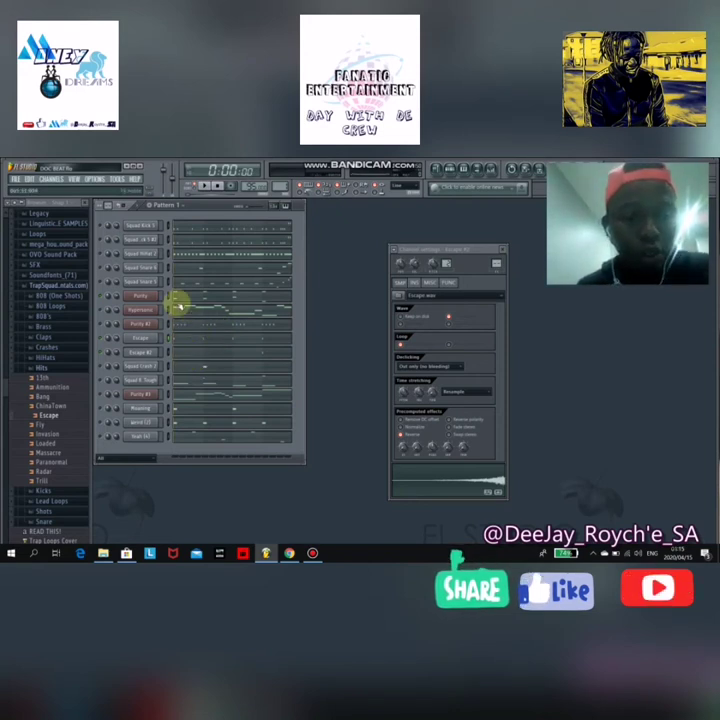
pyautogui.click(205, 187)
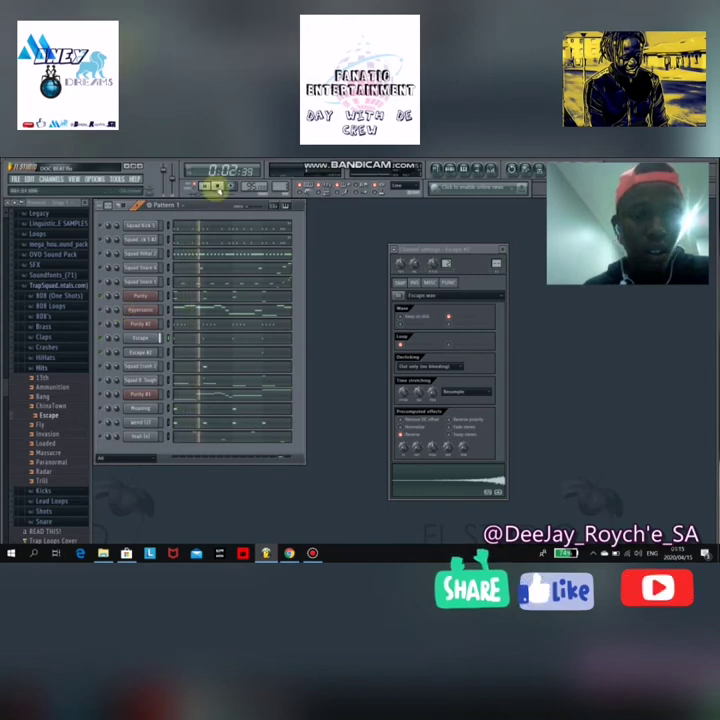
pyautogui.click(216, 187)
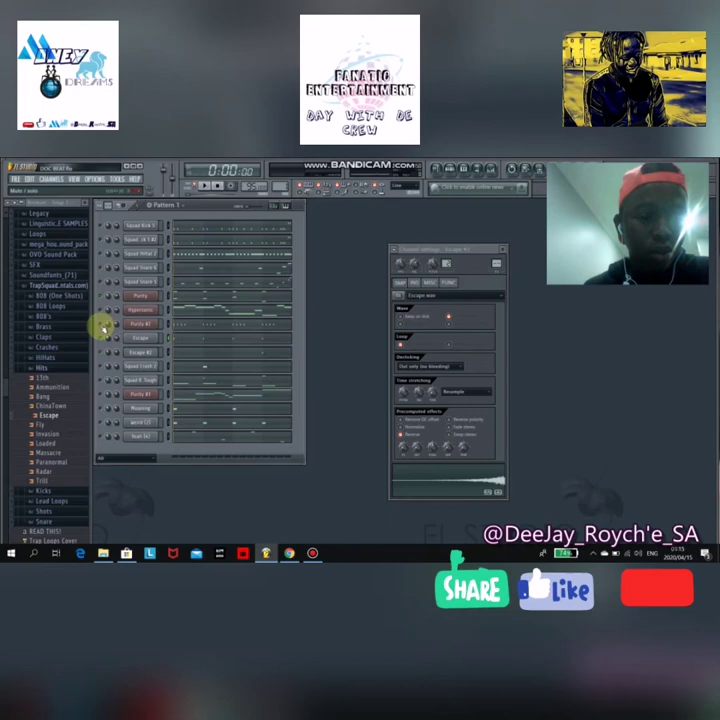
# Step: Open the Purity #2 channel's instrument to view its organ preset, and close it again
pyautogui.click(138, 323)
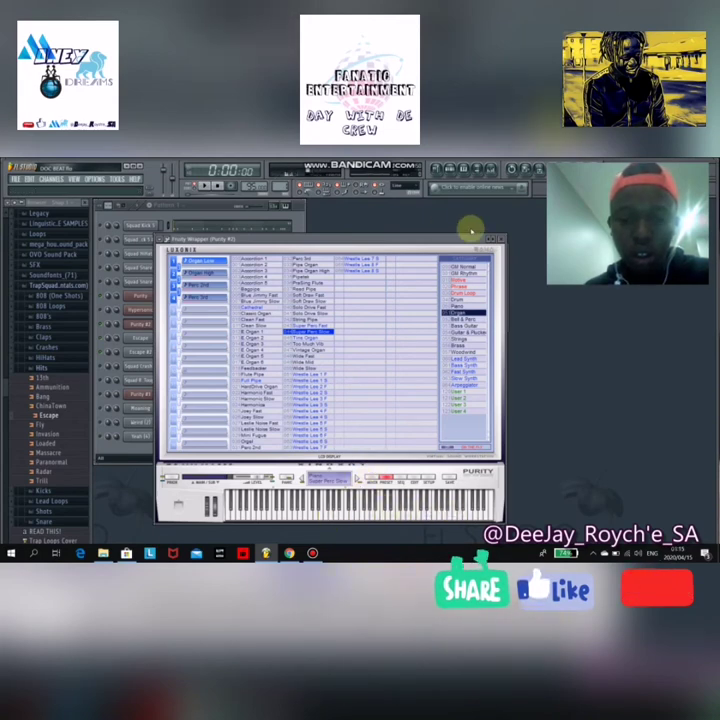
pyautogui.click(138, 326)
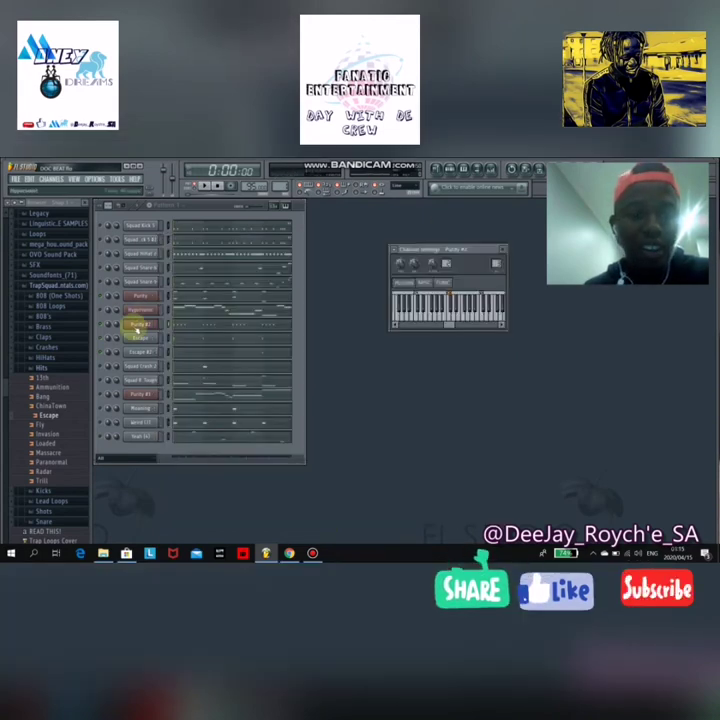
pyautogui.click(138, 326)
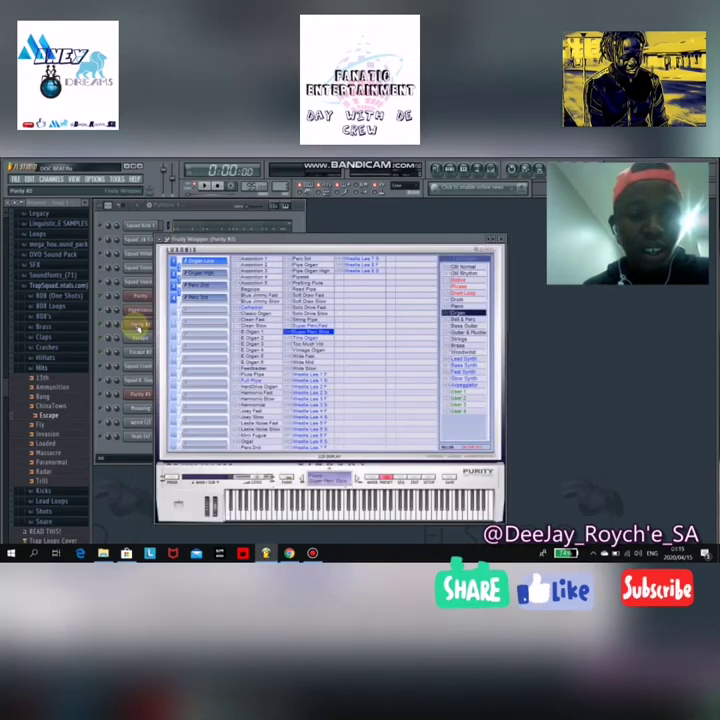
pyautogui.click(138, 326)
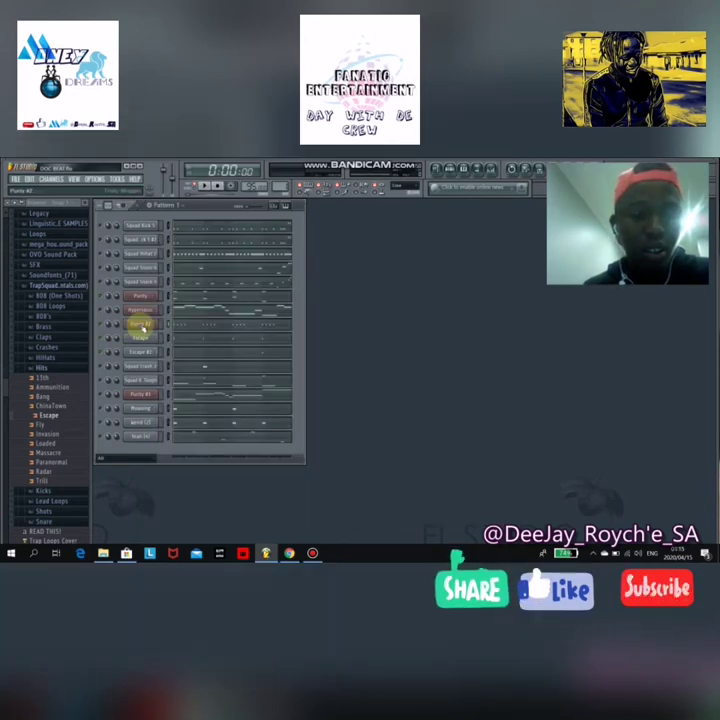
pyautogui.click(140, 326)
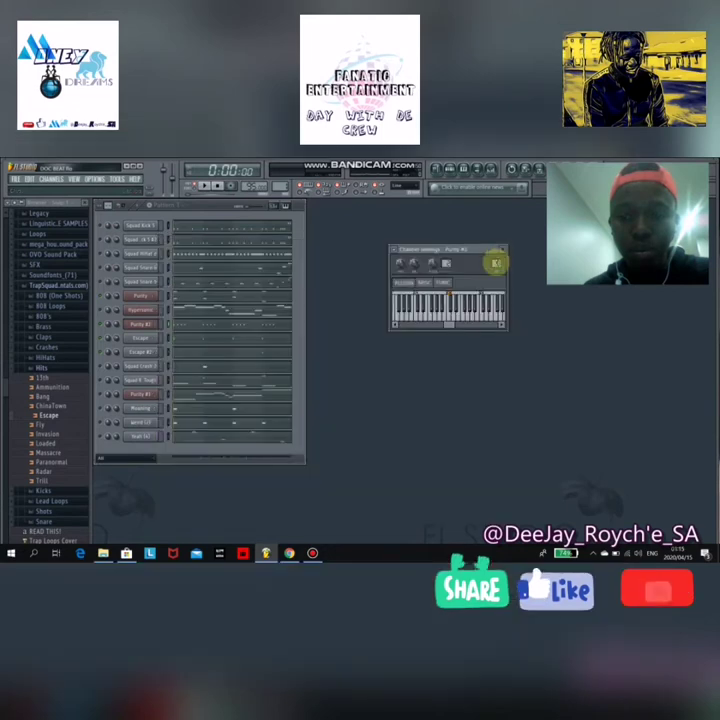
pyautogui.click(497, 240)
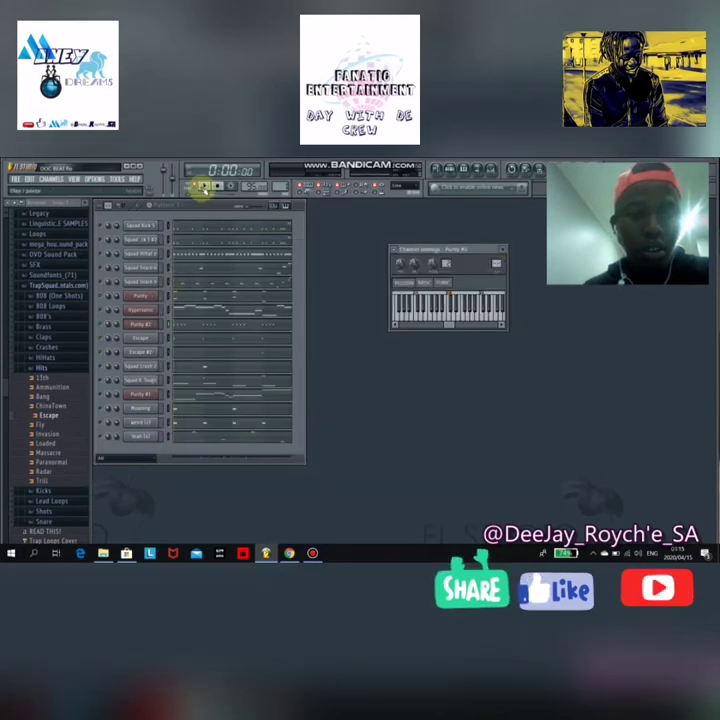
# Step: Play the pattern to listen to the Purity #2 part together with the Escape sample
pyautogui.click(204, 186)
pyautogui.rightClick(113, 338)
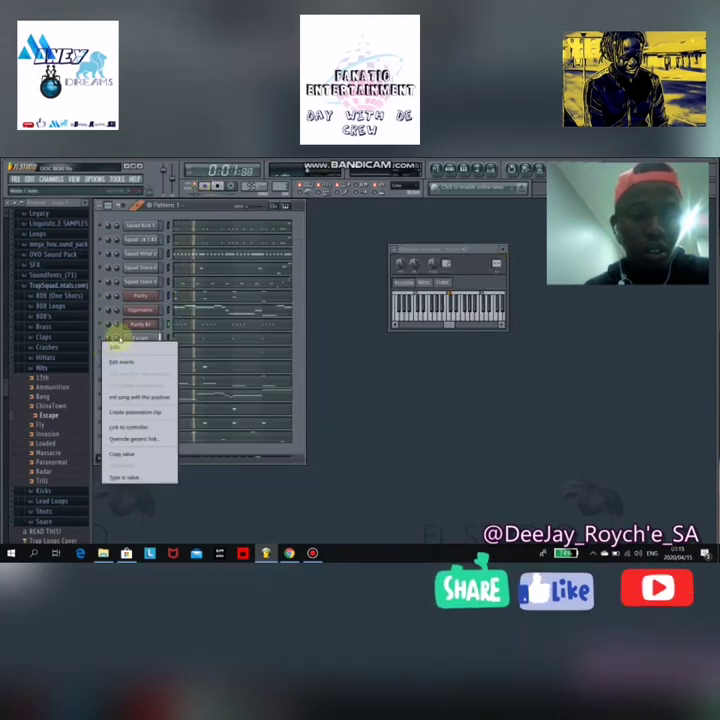
pyautogui.press('Escape')
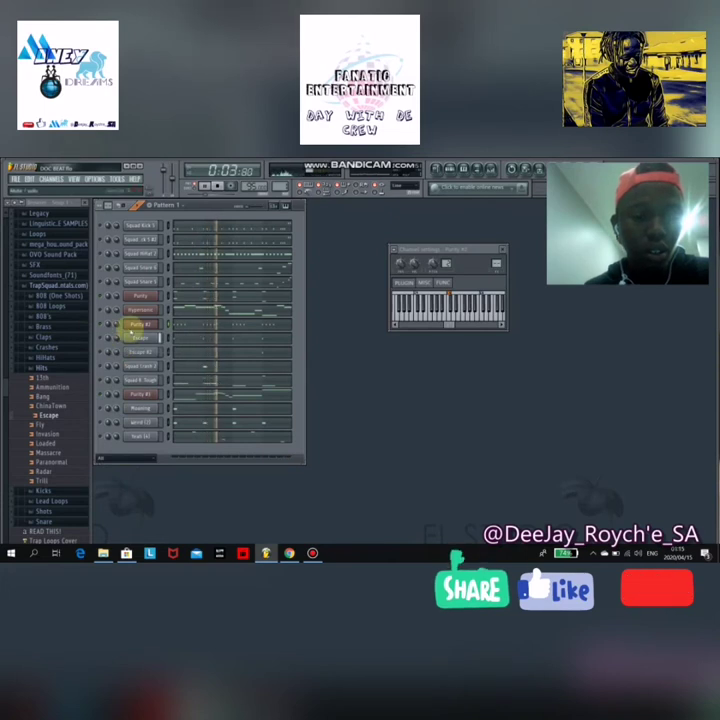
pyautogui.rightClick(128, 328)
pyautogui.press('Escape')
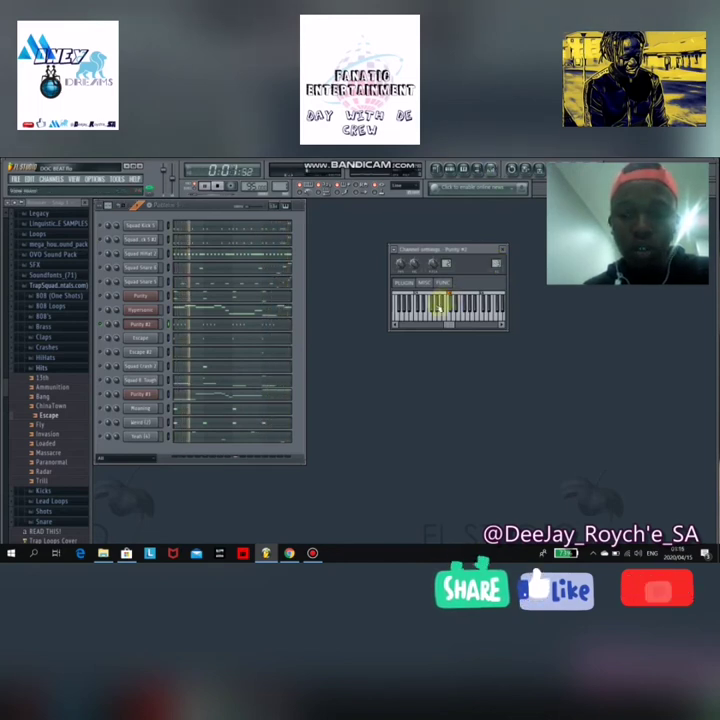
# Step: Open the mixer, locate Fruity Reeverb 2 among the available effects, and view its settings on Insert 3 before closing it
pyautogui.press('F9')
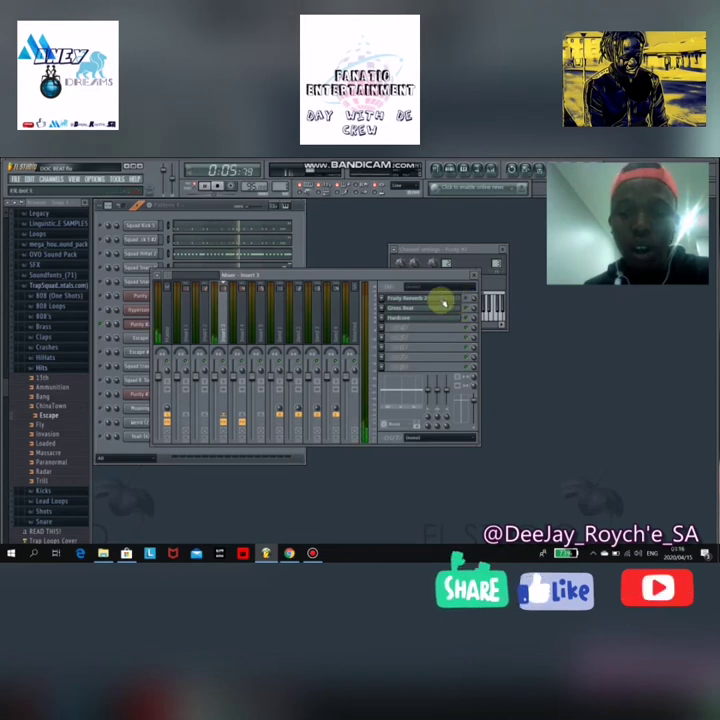
pyautogui.click(381, 298)
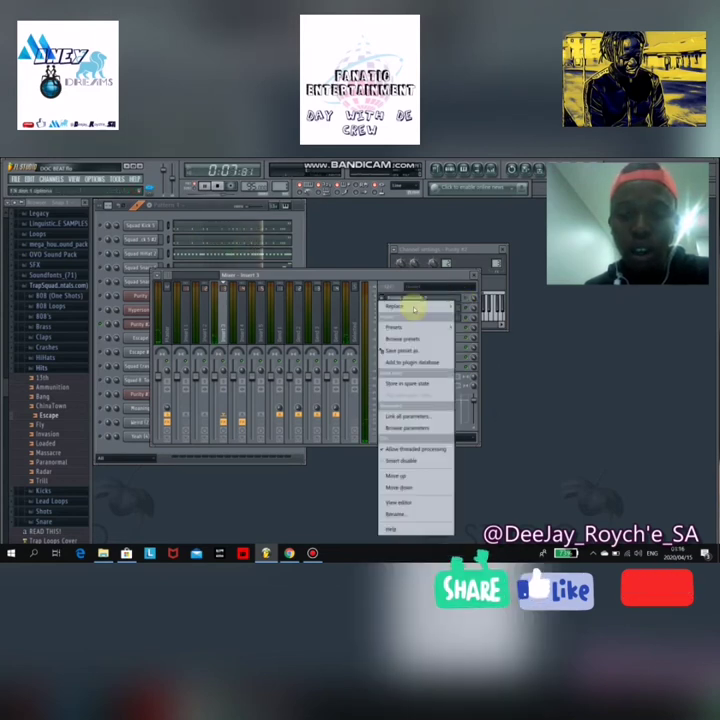
pyautogui.moveTo(414, 306)
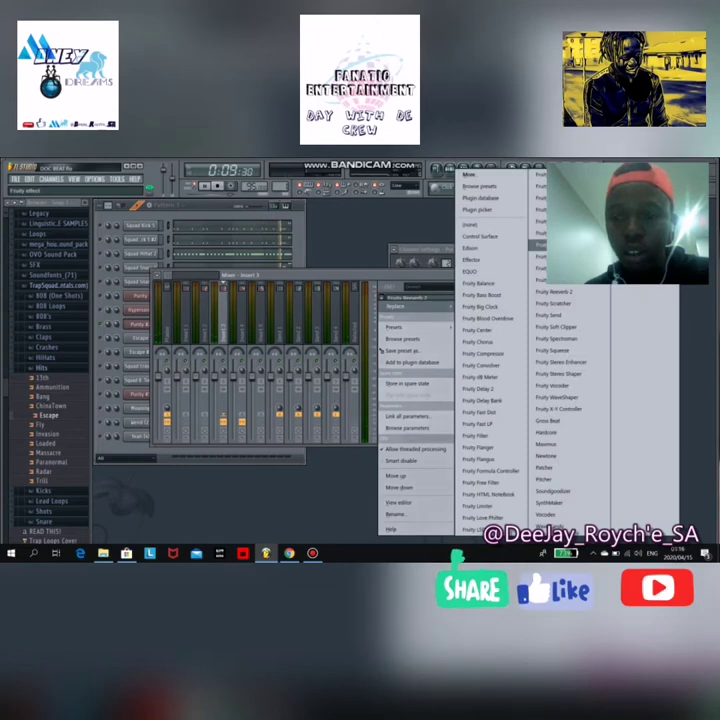
pyautogui.click(558, 293)
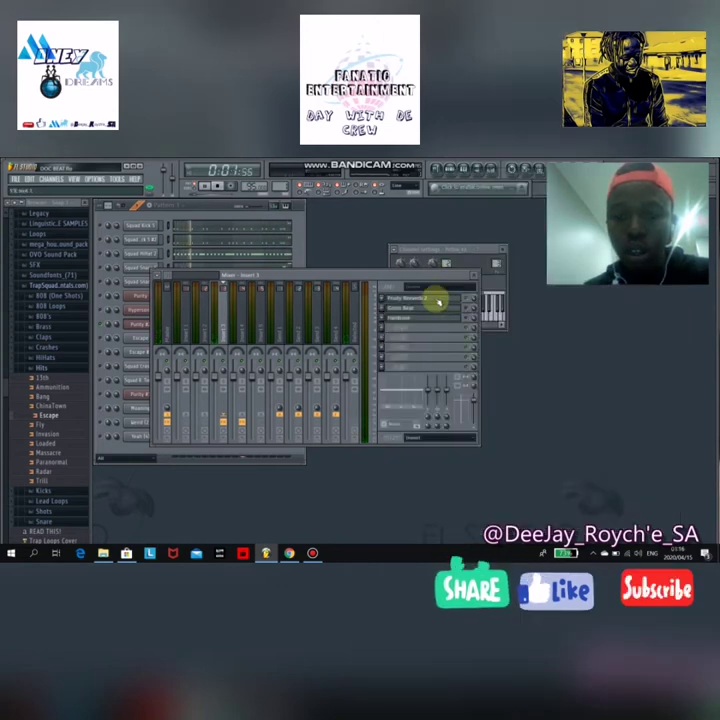
pyautogui.click(438, 302)
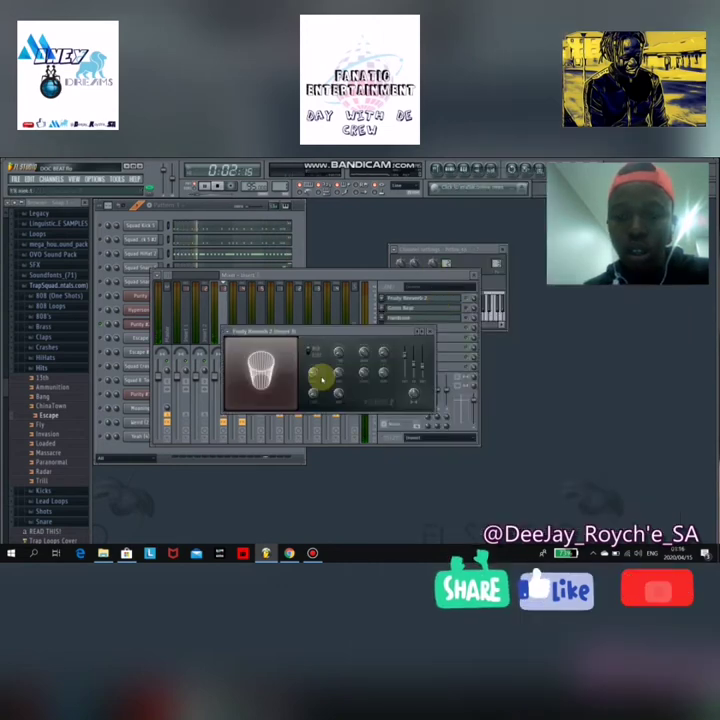
pyautogui.click(429, 331)
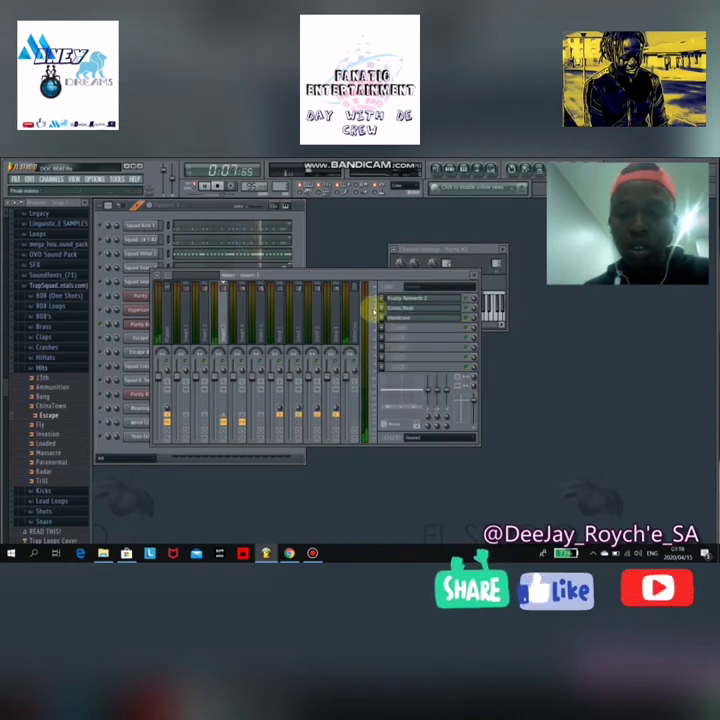
# Step: Locate Gross Beat in the effects list, view its settings on Insert 3, and close it again
pyautogui.click(381, 310)
pyautogui.moveTo(395, 306)
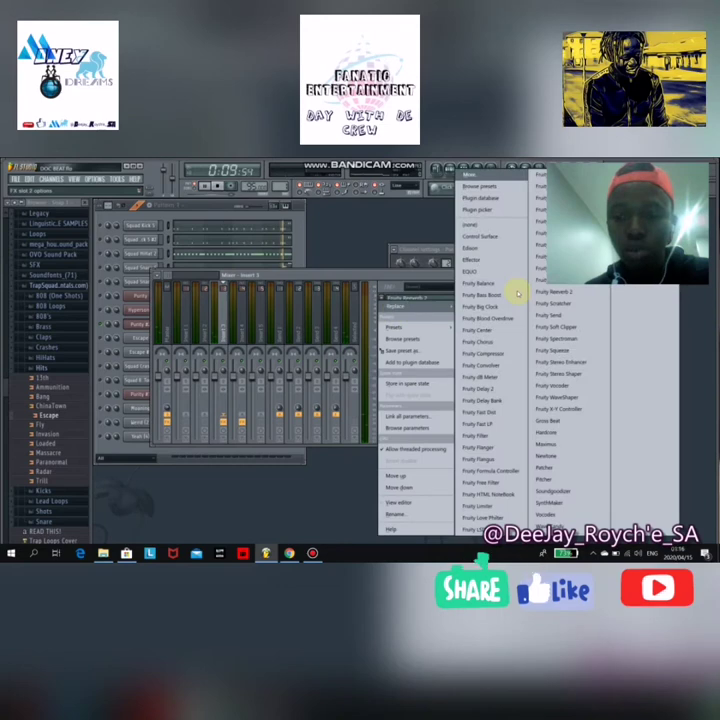
pyautogui.click(548, 419)
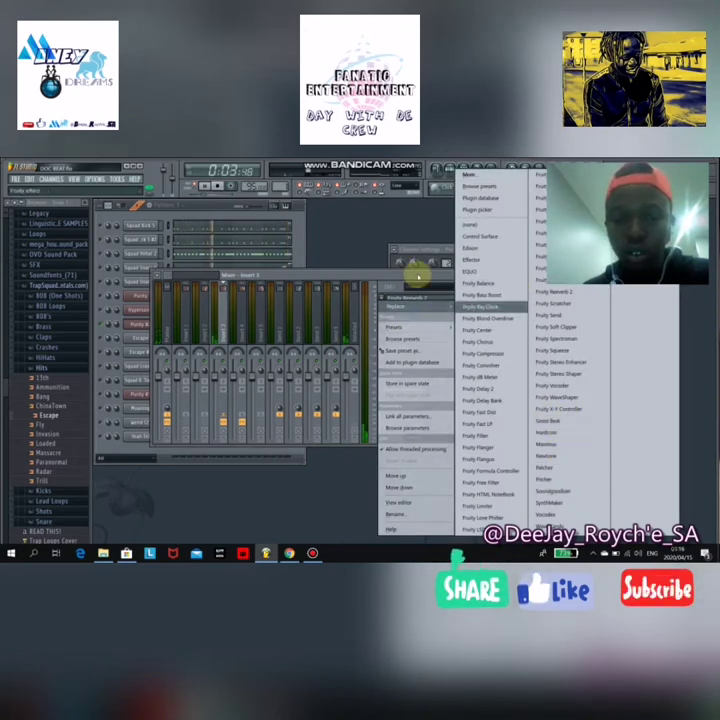
pyautogui.click(423, 311)
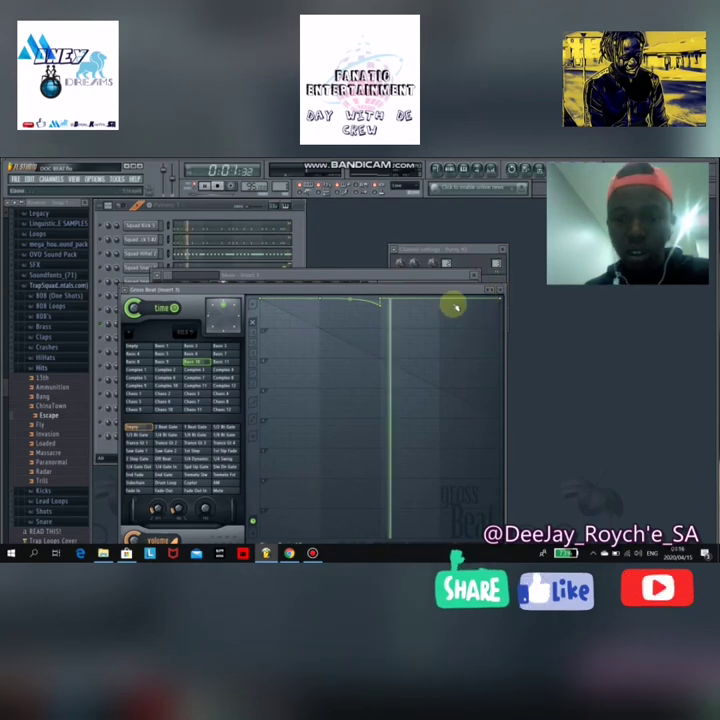
pyautogui.press('Escape')
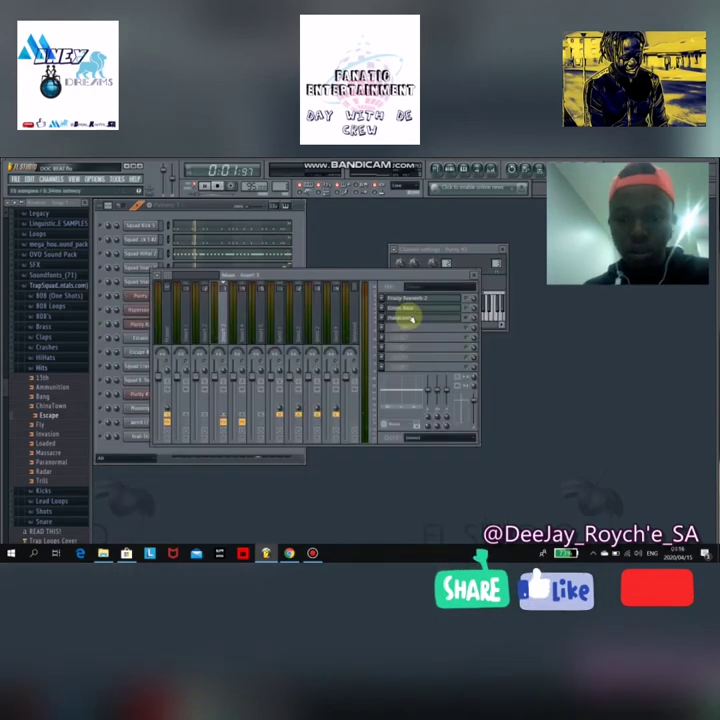
# Step: Locate Hardcore in the effects list, view its preset and pedals on Insert 3, and close it along with the mixer
pyautogui.click(388, 322)
pyautogui.moveTo(408, 307)
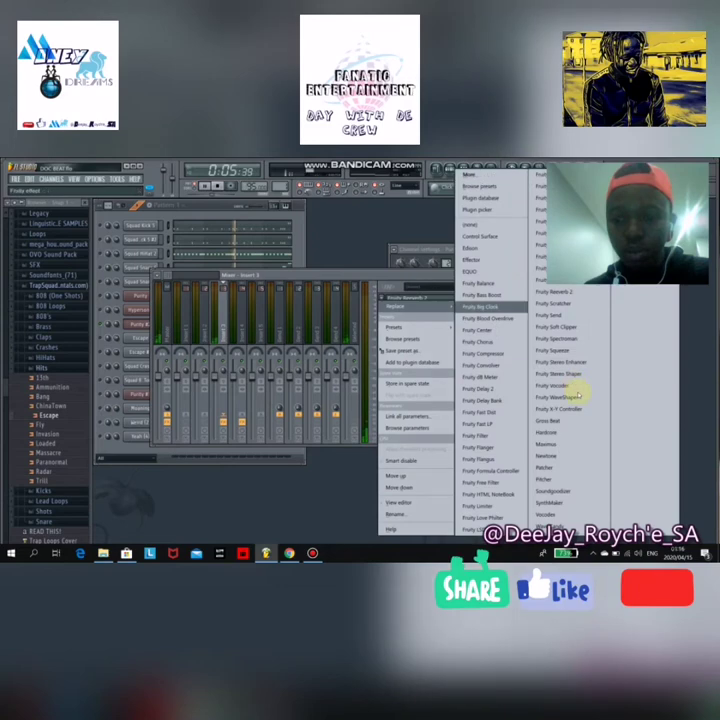
pyautogui.click(563, 433)
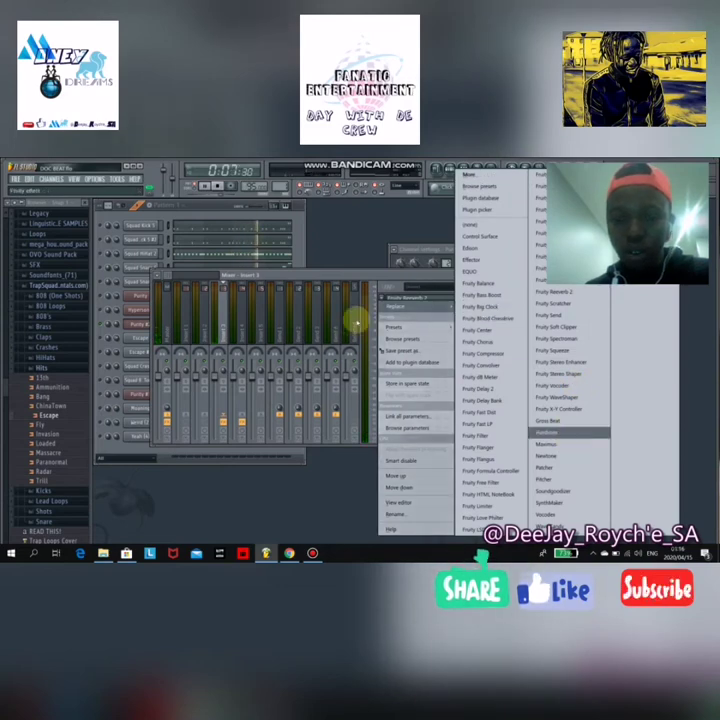
pyautogui.click(433, 320)
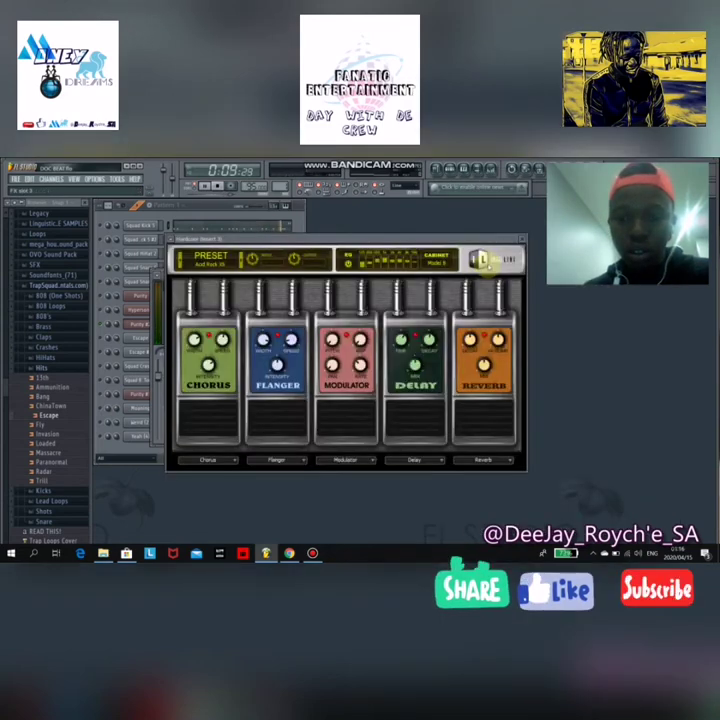
pyautogui.press('Escape')
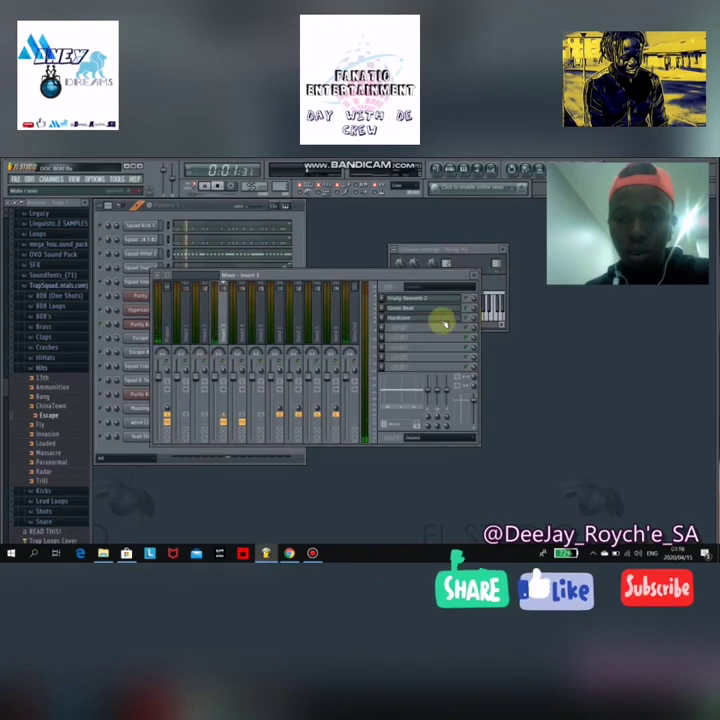
pyautogui.click(441, 320)
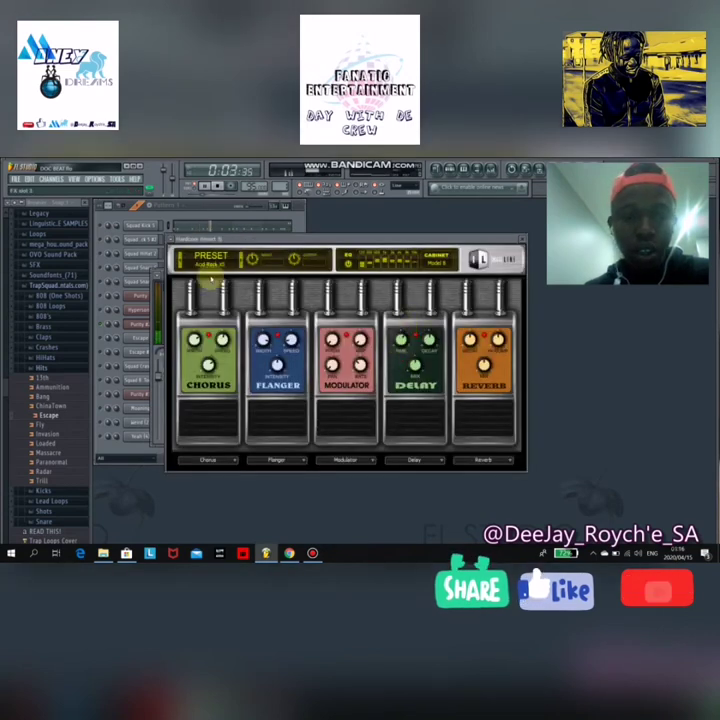
pyautogui.click(523, 243)
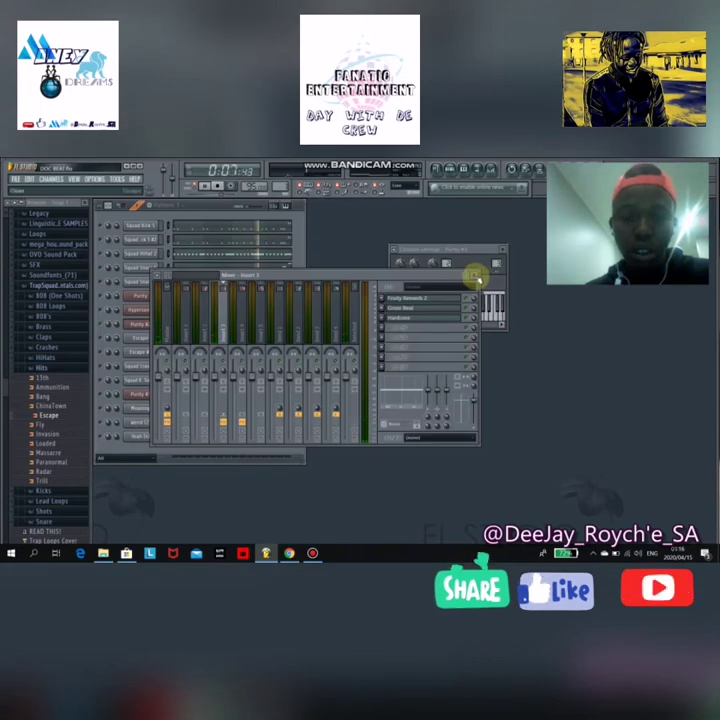
pyautogui.click(476, 276)
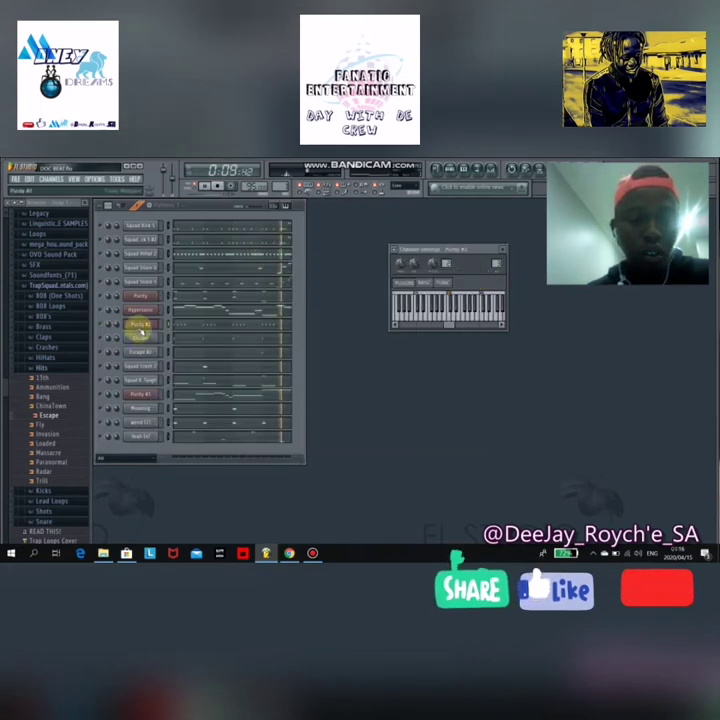
# Step: Close the Purity #2 channel settings, listen to the pattern from the start, and stop playback
pyautogui.click(141, 330)
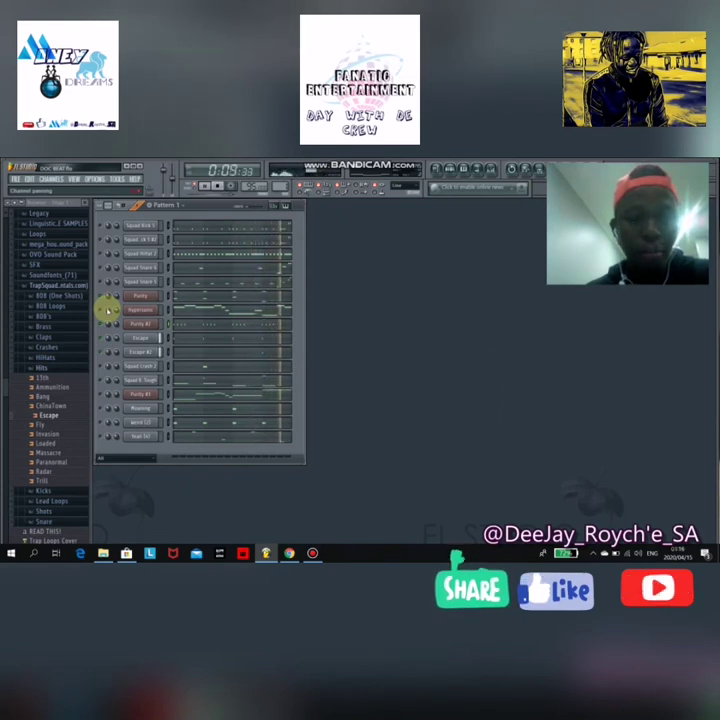
pyautogui.click(217, 186)
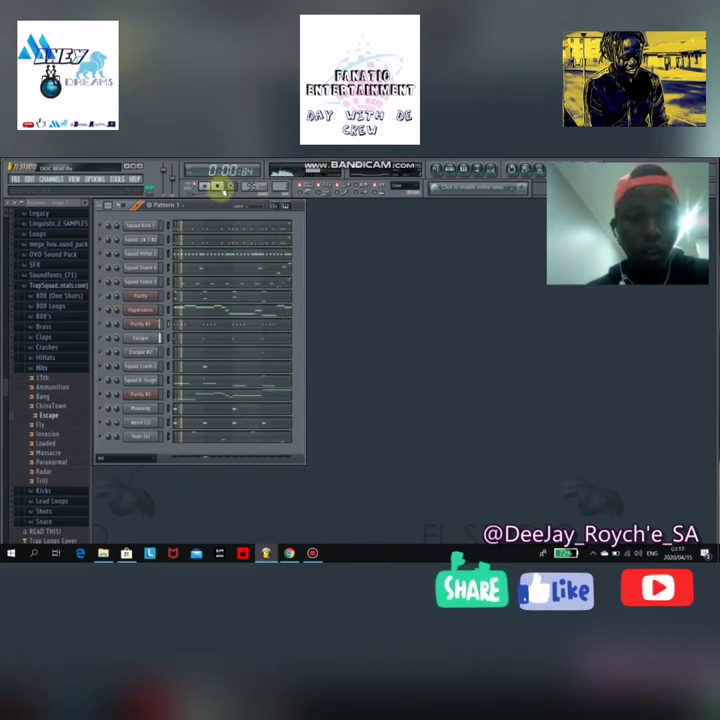
pyautogui.click(217, 186)
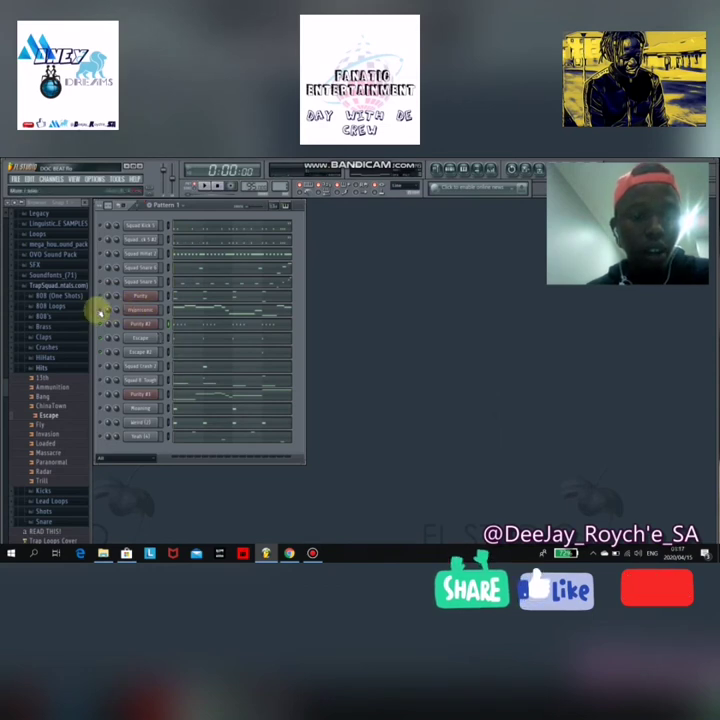
# Step: Open the Hypersonic channel's instrument, locate the Clavinet patch in the Clavinets category, and close the instrument after viewing it once more
pyautogui.click(141, 311)
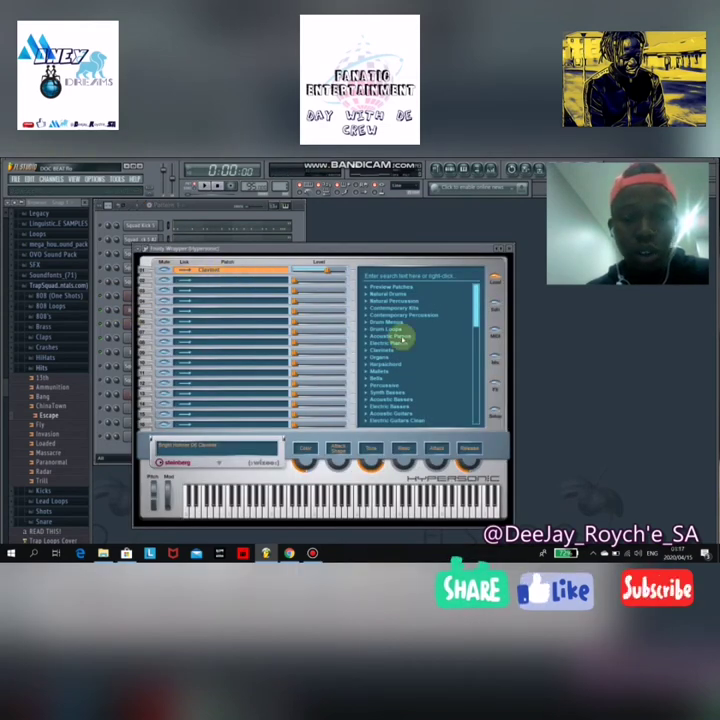
pyautogui.moveTo(476, 317); pyautogui.dragTo(476, 332)
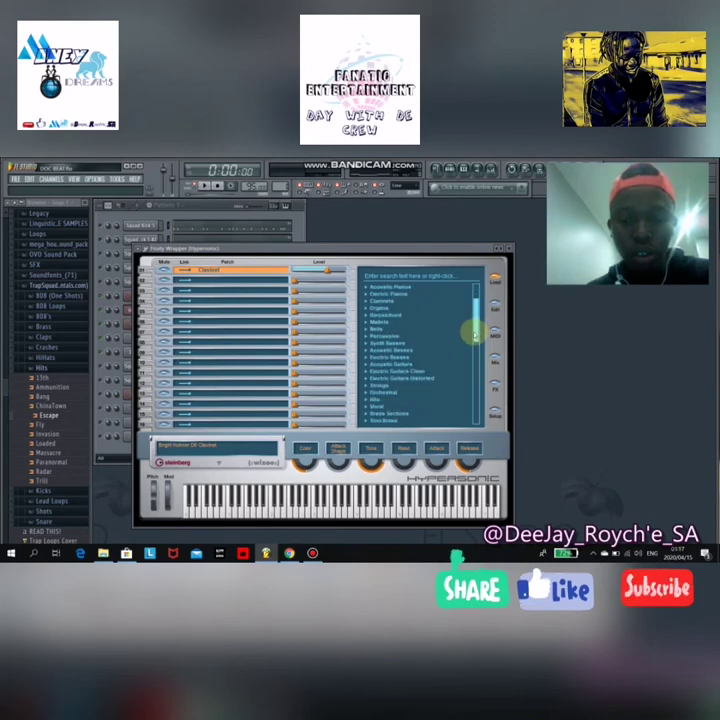
pyautogui.scroll(-3, 476, 334)
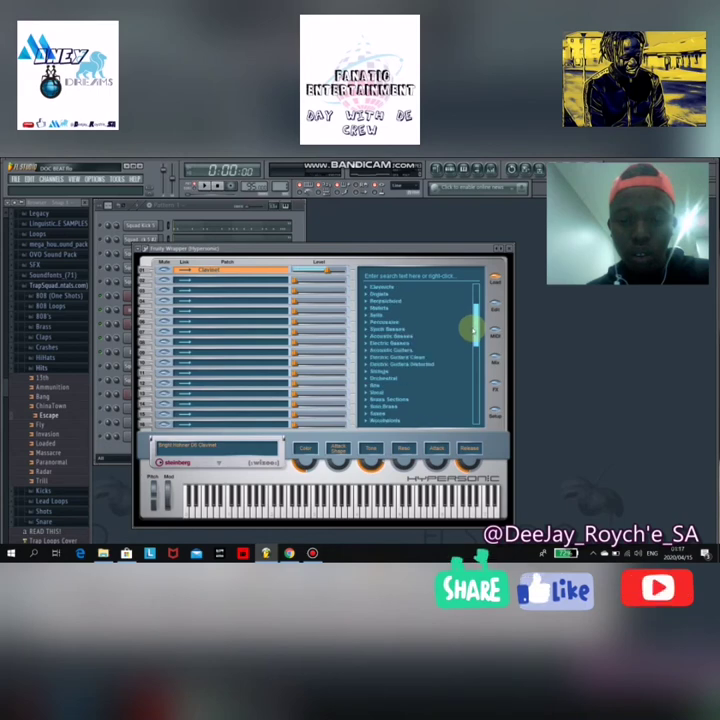
pyautogui.scroll(1, 386, 306)
pyautogui.click(366, 295)
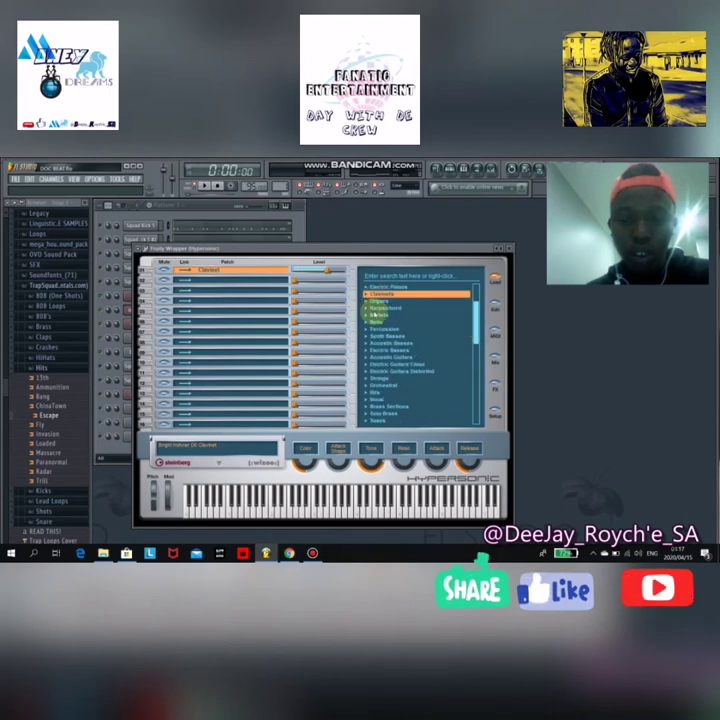
pyautogui.click(384, 300)
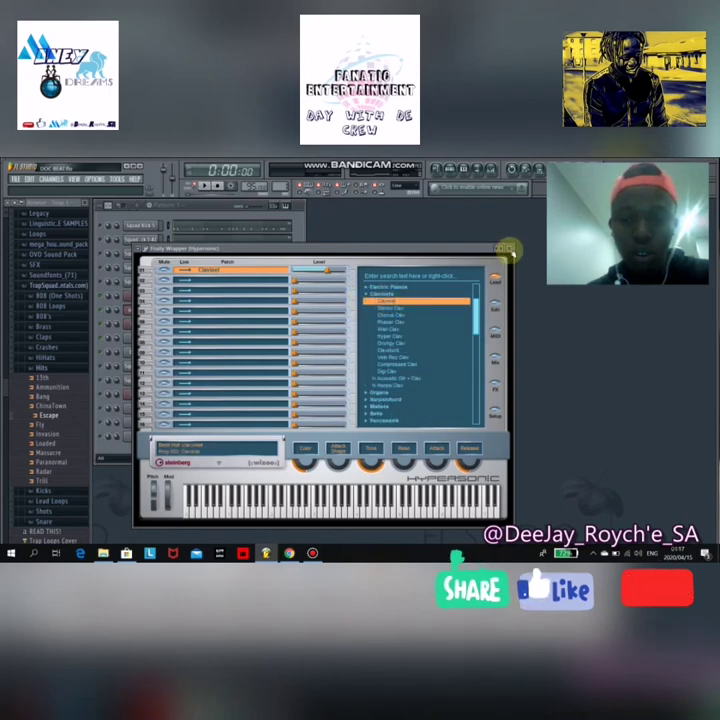
pyautogui.click(505, 248)
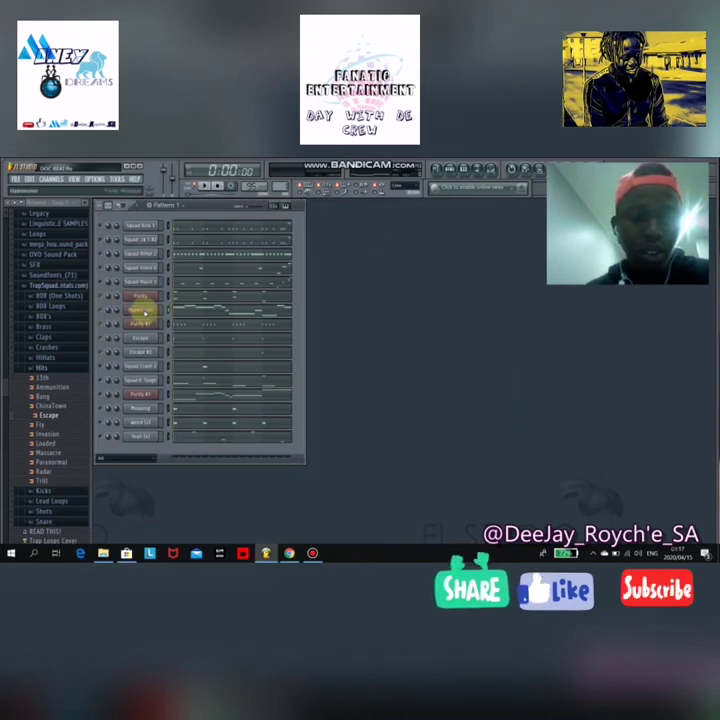
pyautogui.click(141, 311)
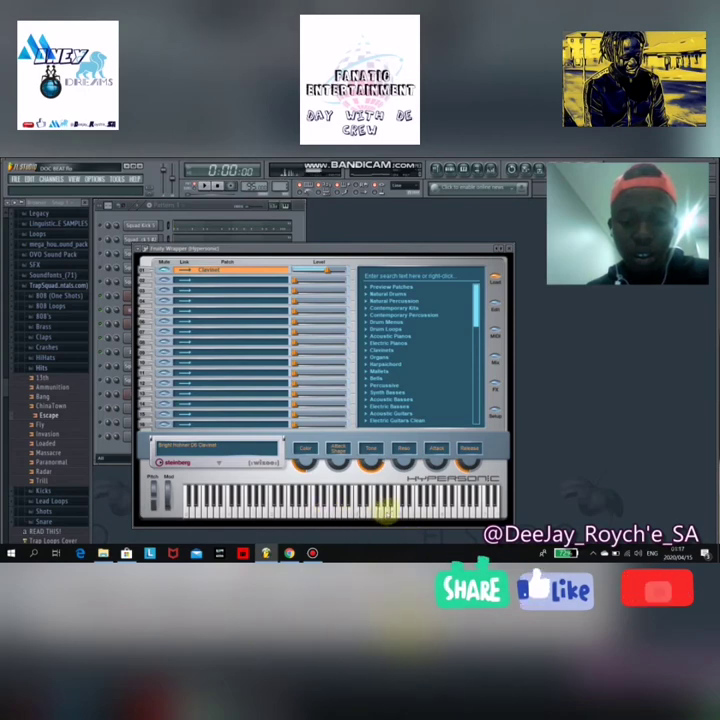
pyautogui.click(507, 249)
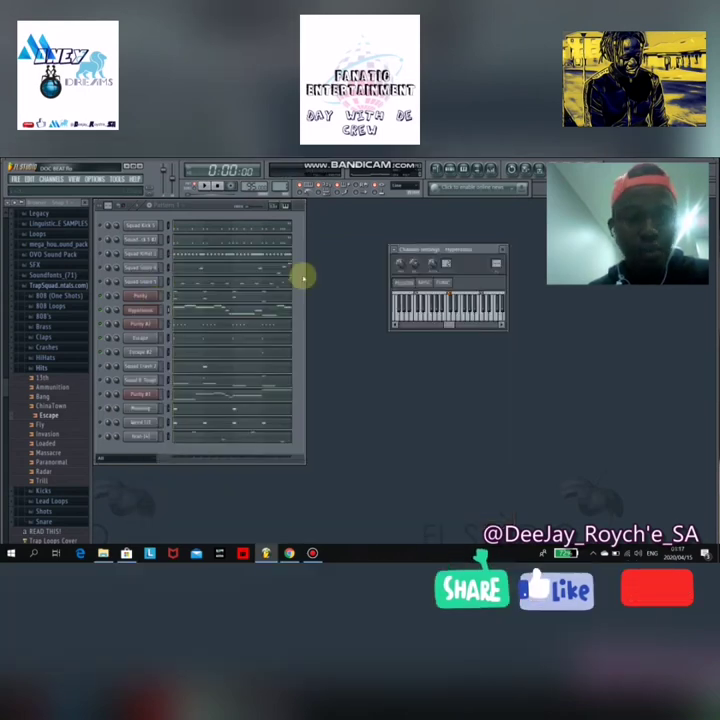
# Step: Play the pattern to listen to the Hypersonic part, replay it once from the start, and stop playback
pyautogui.rightClick(100, 313)
pyautogui.press('Escape')
pyautogui.rightClick(112, 312)
pyautogui.press('Escape')
pyautogui.click(203, 187)
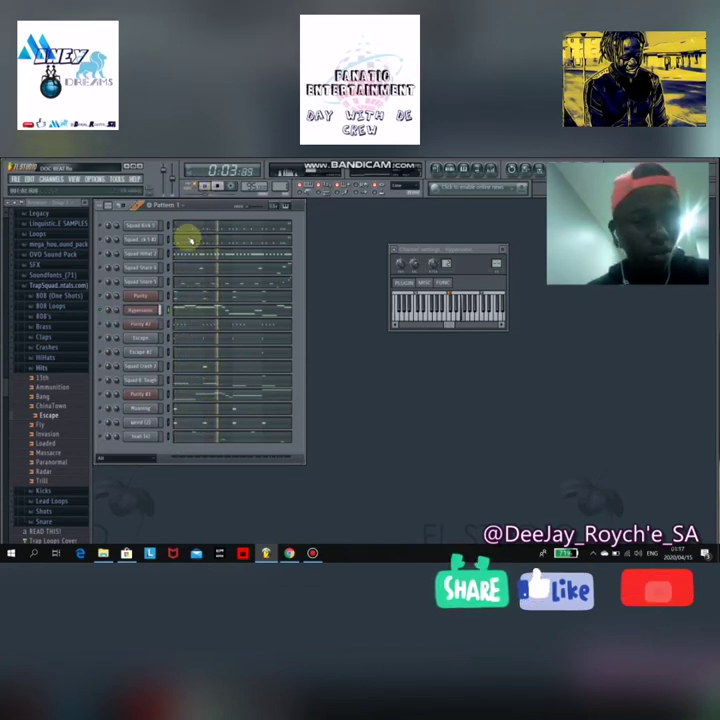
pyautogui.click(210, 186)
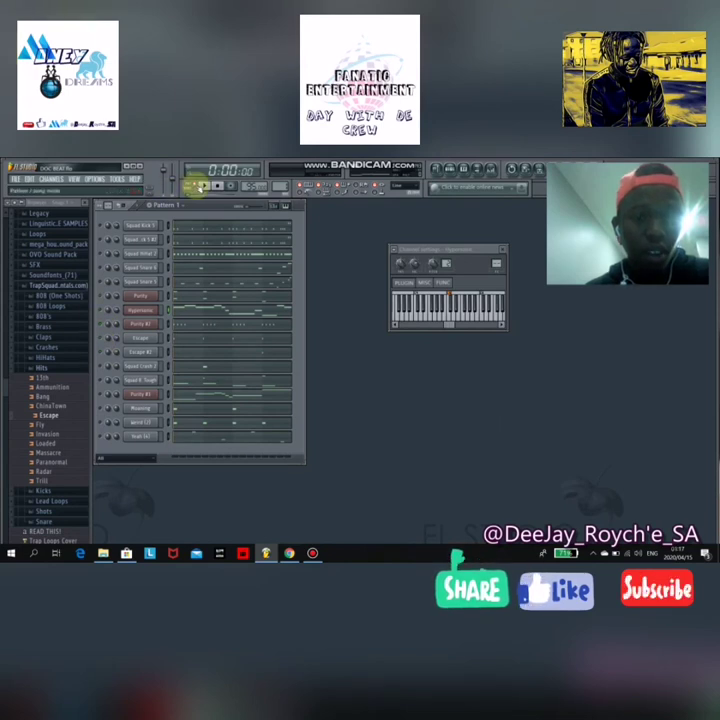
pyautogui.click(203, 187)
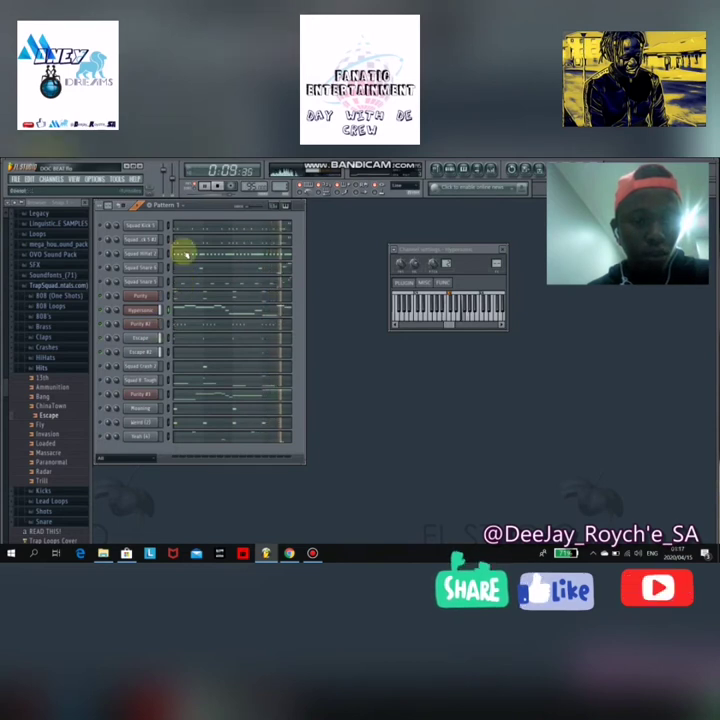
pyautogui.click(218, 187)
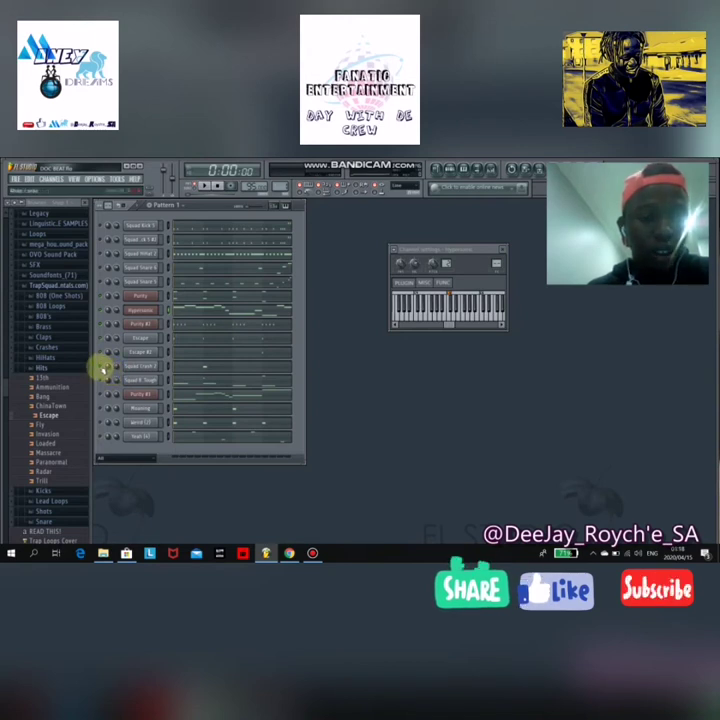
# Step: Collapse the Hits folder in the browser, expand Crashes, and preview the Squad Crash 2 sample
pyautogui.rightClick(105, 369)
pyautogui.click(185, 365)
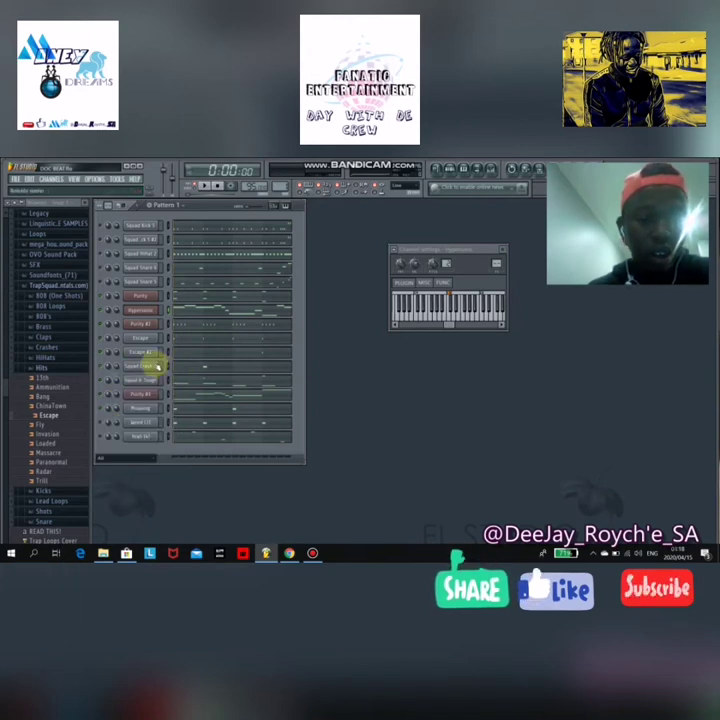
pyautogui.click(58, 368)
pyautogui.click(58, 348)
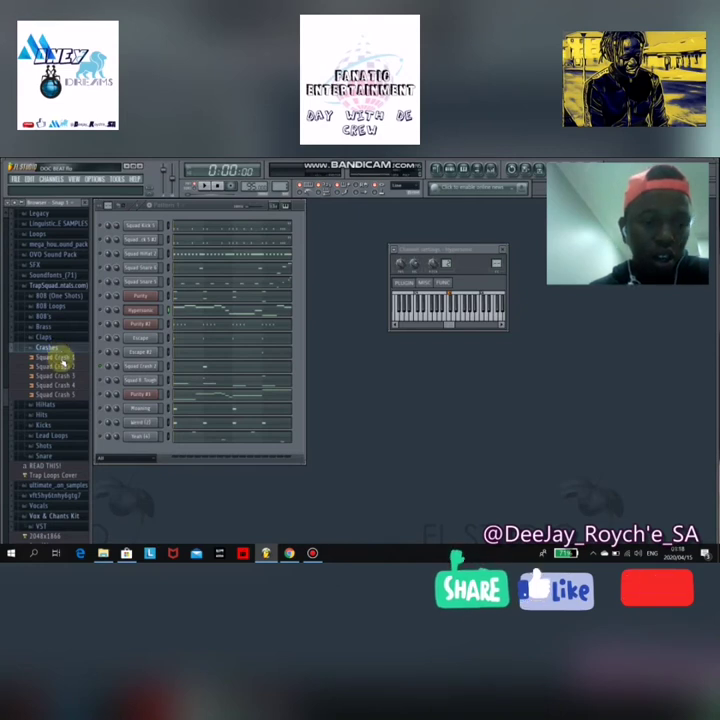
pyautogui.click(60, 367)
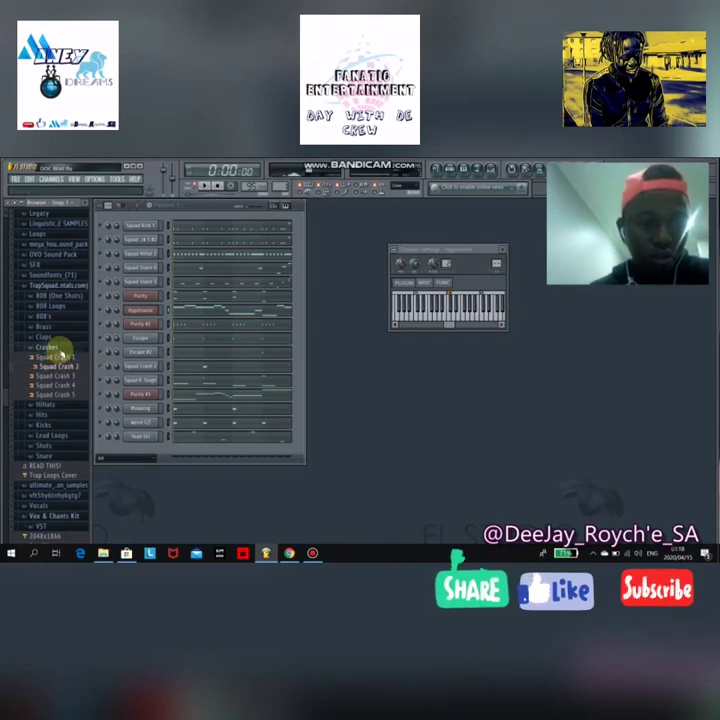
# Step: Collapse the Crashes folder, open the Squad Crash 2 channel settings, and listen to the crash in the pattern before stopping playback
pyautogui.click(58, 348)
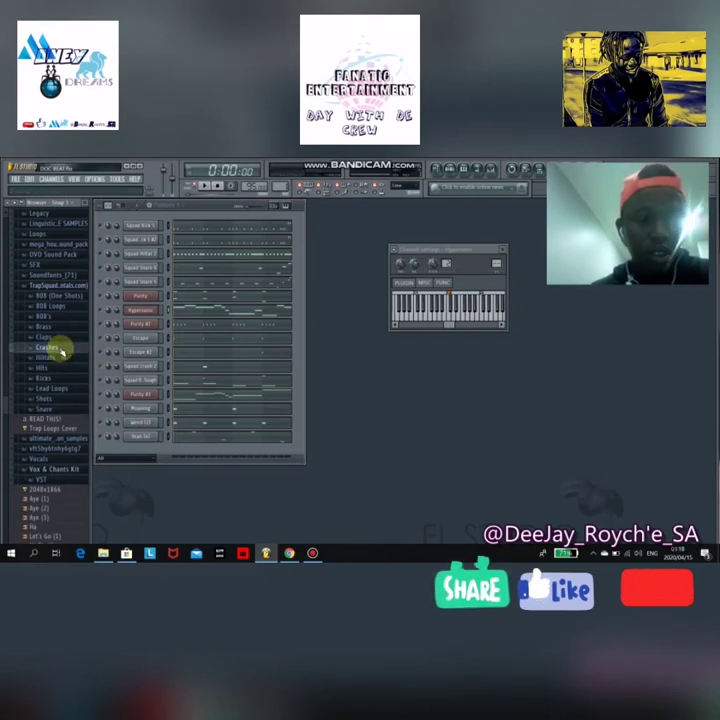
pyautogui.click(141, 367)
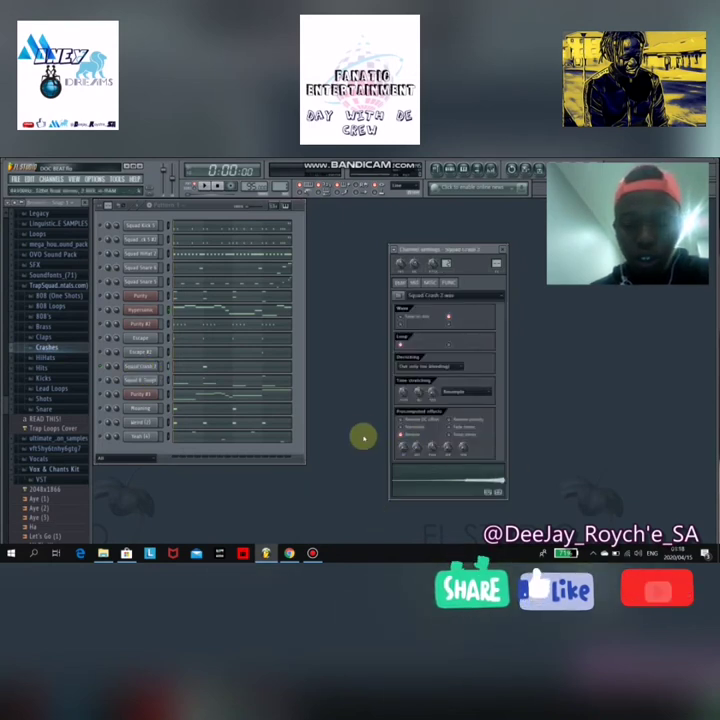
pyautogui.click(206, 187)
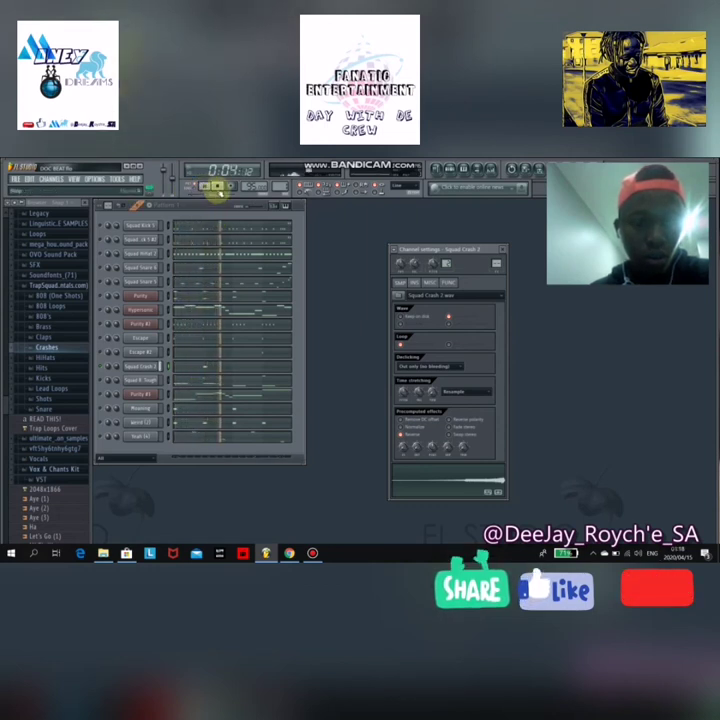
pyautogui.click(217, 187)
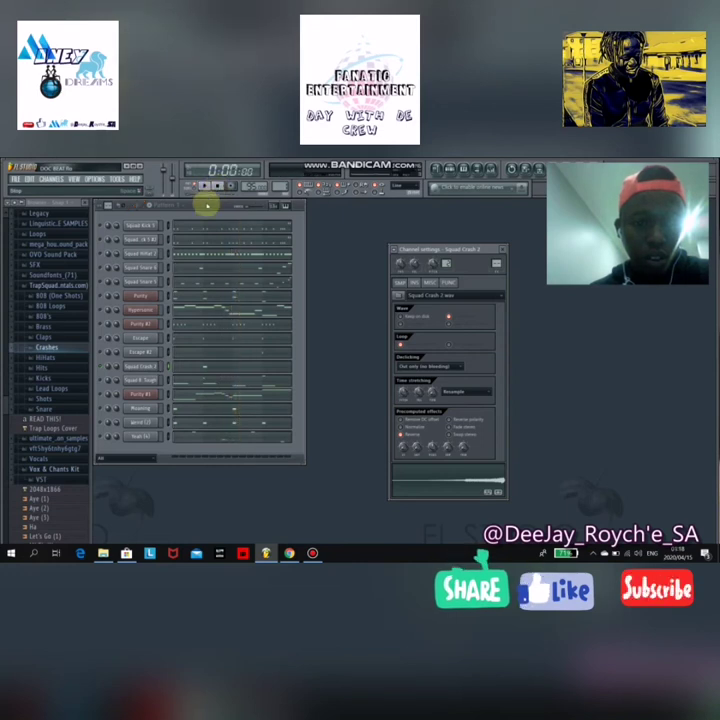
# Step: Unmute the Escape channel, listen to the pattern from the start, and stop playback
pyautogui.click(103, 341)
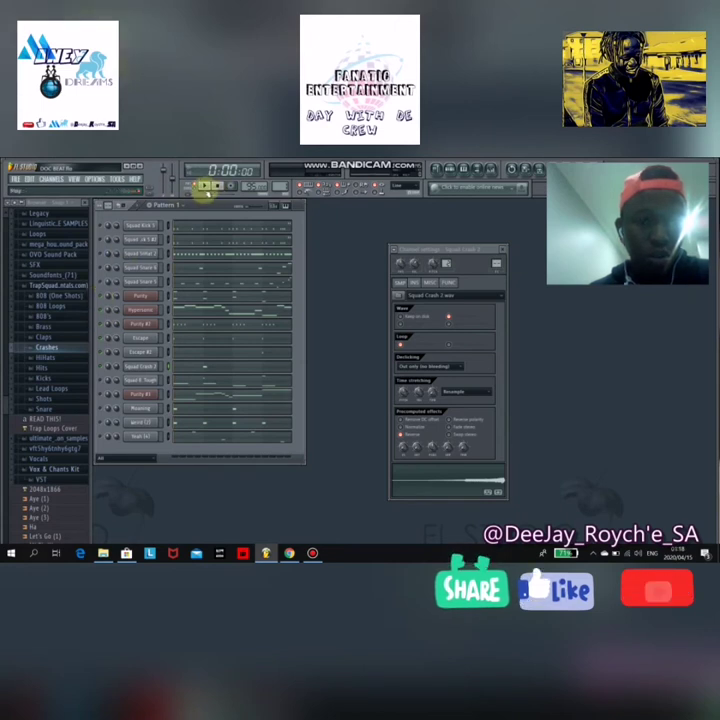
pyautogui.click(204, 186)
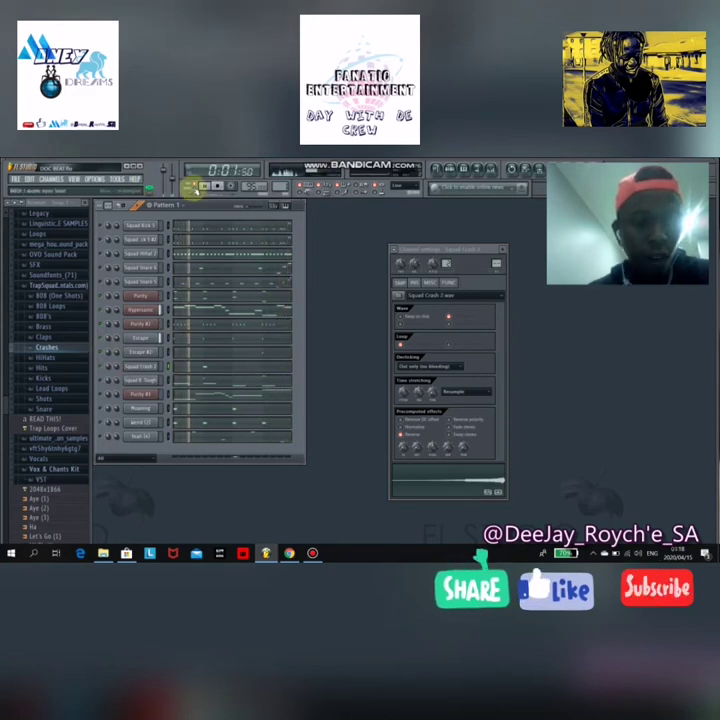
pyautogui.click(212, 187)
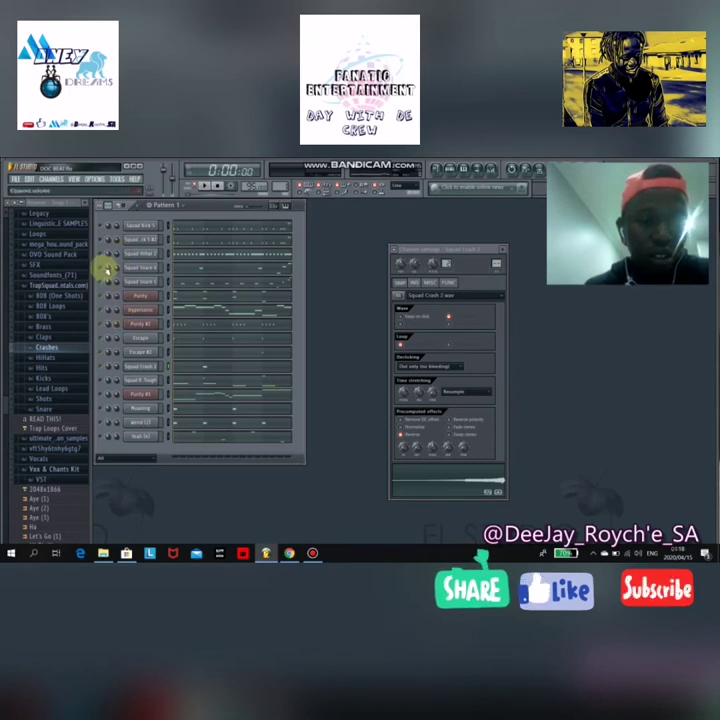
# Step: Check the Squad Snare 5 channel settings and preview the Squad Snare 4, 5 and 6 samples in the browser's Snare folder
pyautogui.click(143, 283)
pyautogui.click(143, 283)
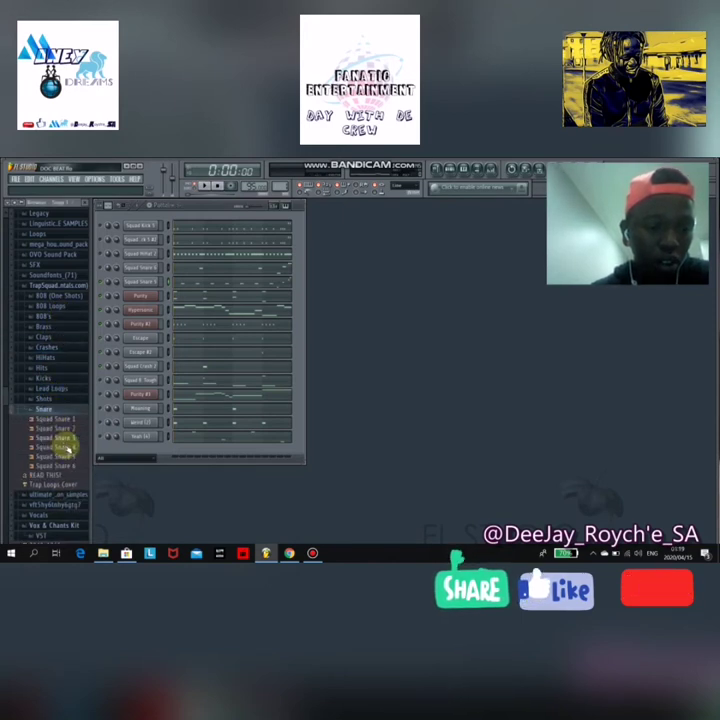
pyautogui.click(58, 447)
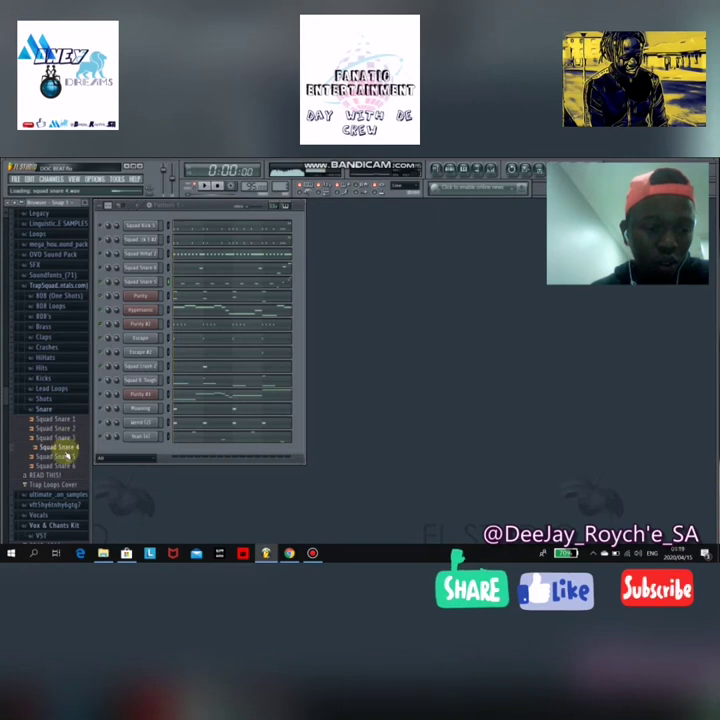
pyautogui.click(66, 457)
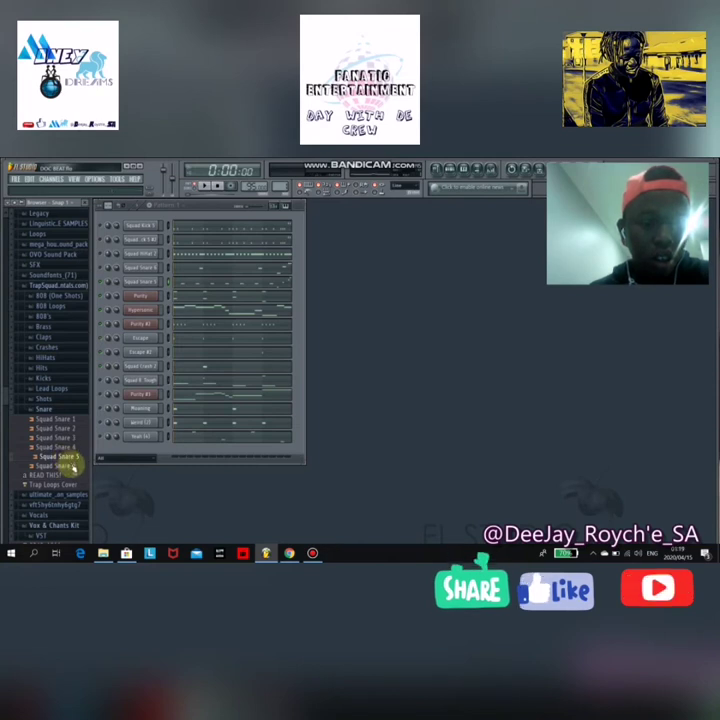
pyautogui.click(73, 467)
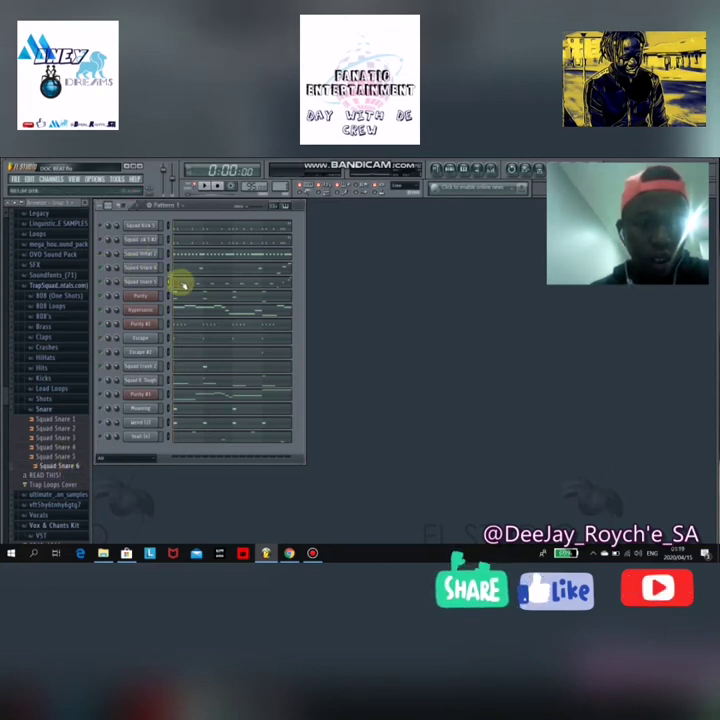
# Step: Play the pattern and review all Squad Snare 5 notes in the piano roll, closing it after viewing
pyautogui.click(204, 188)
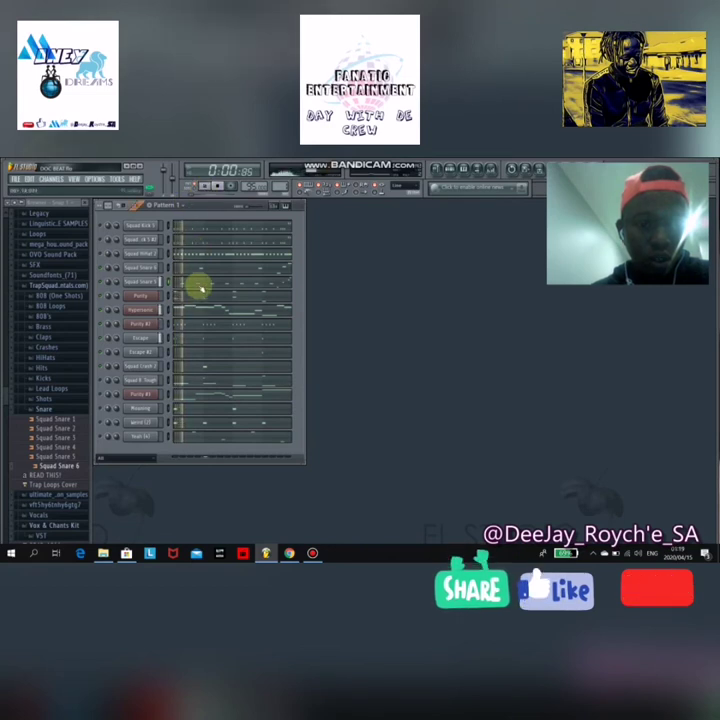
pyautogui.press('F7')
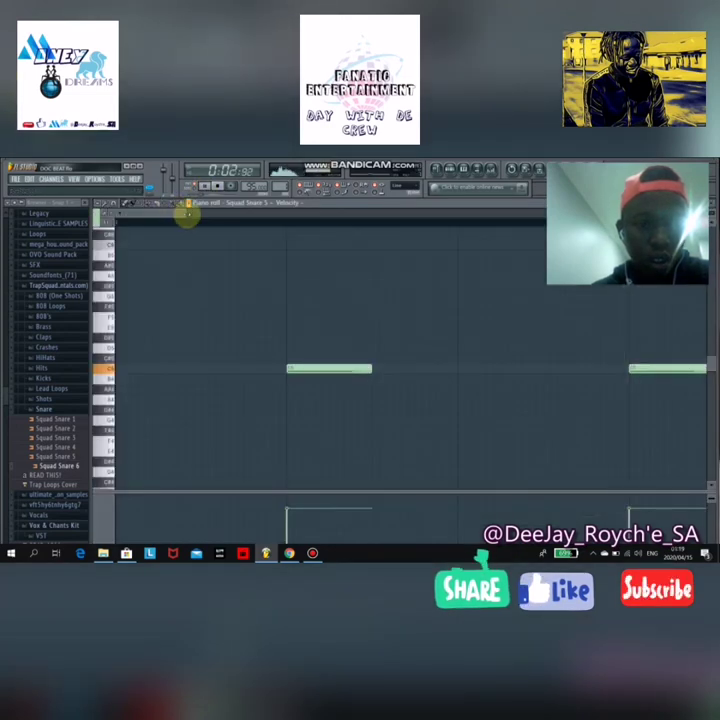
pyautogui.scroll(-5, 420, 296)
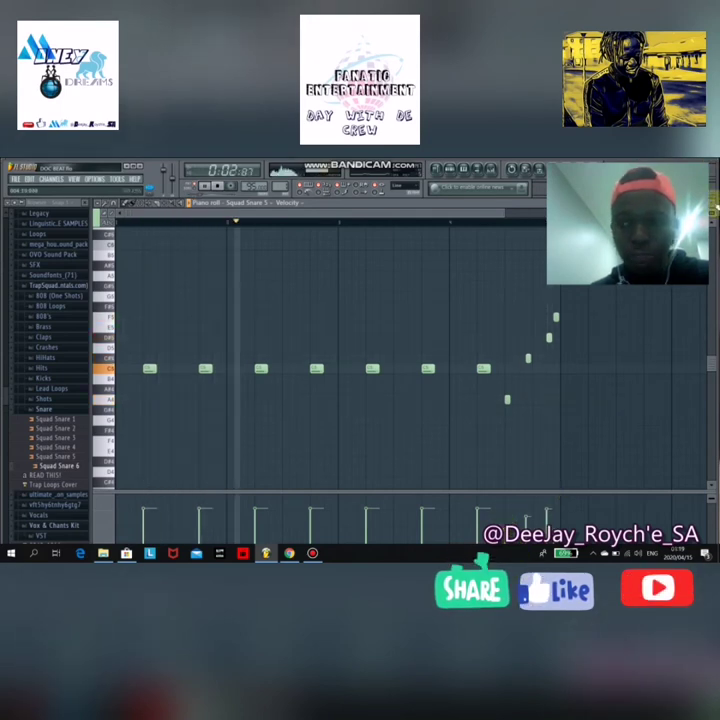
pyautogui.press('F7')
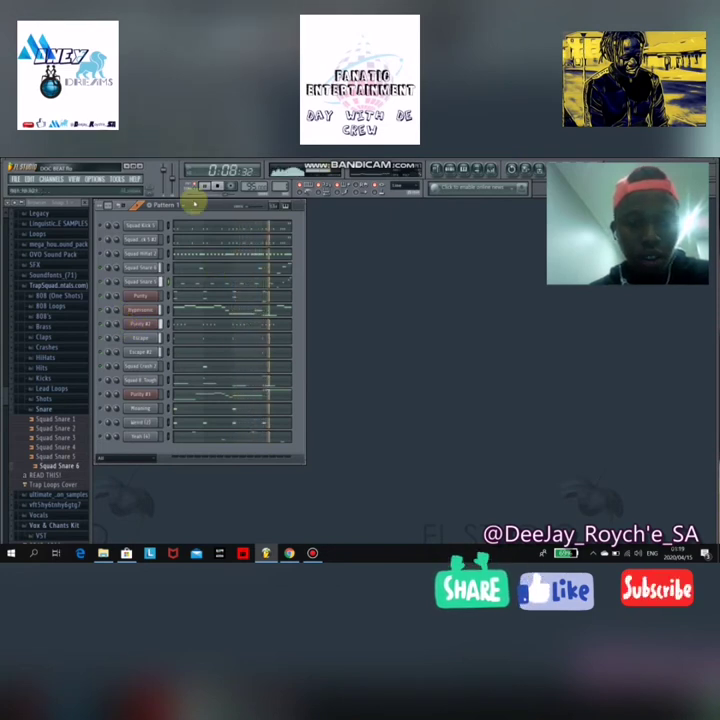
# Step: Review the Squad Snare 6 notes in the piano roll while the pattern plays, close it, and stop playback
pyautogui.press('F7')
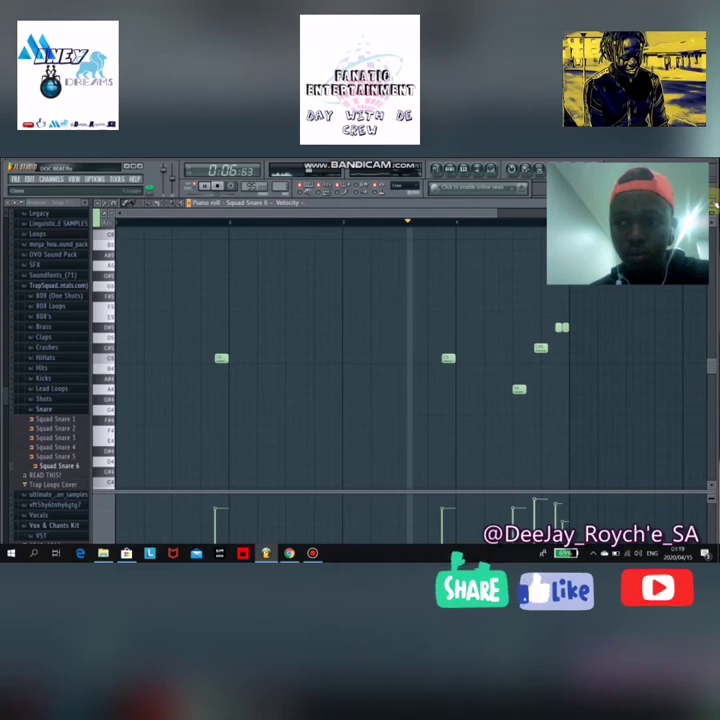
pyautogui.press('F7')
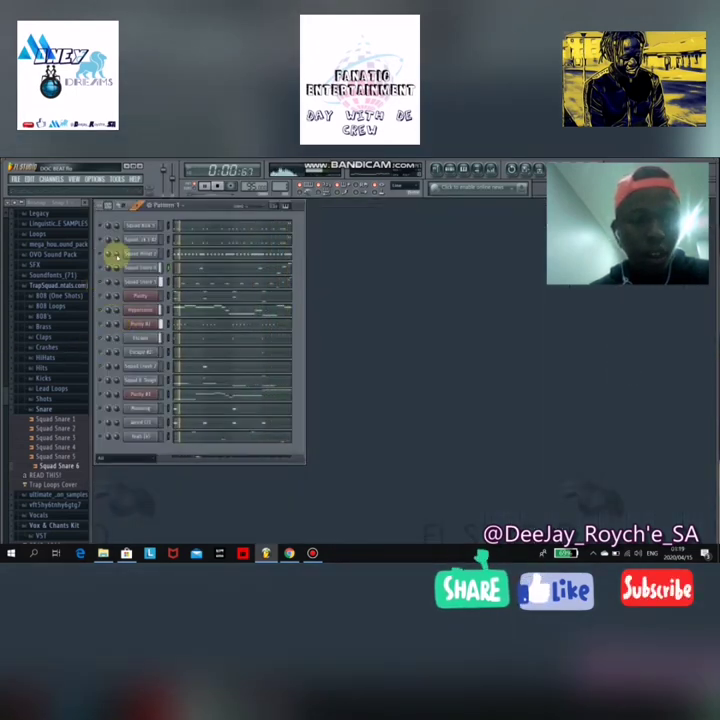
pyautogui.click(216, 187)
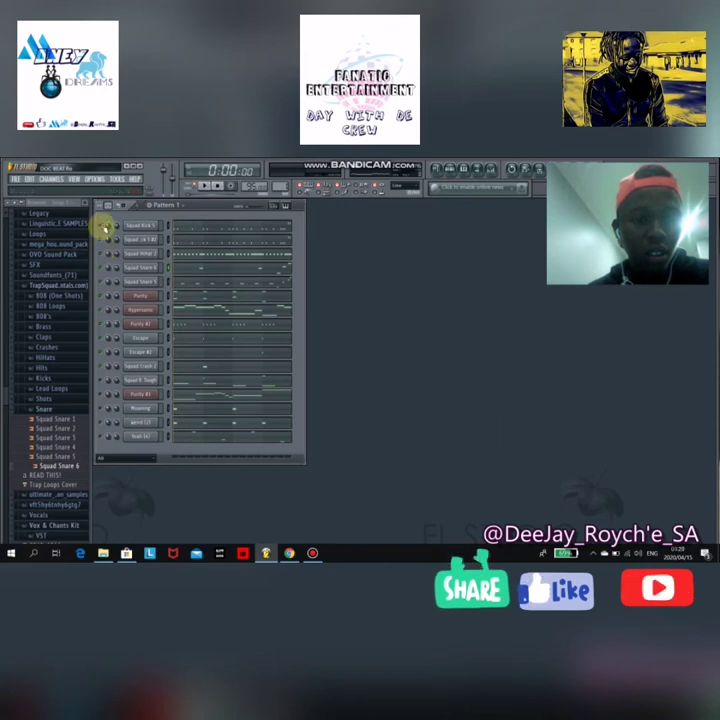
# Step: View the Squad Kick 5 channel settings, point out its Clone option, and check the Squad Kick 5 #2 channel settings
pyautogui.click(140, 228)
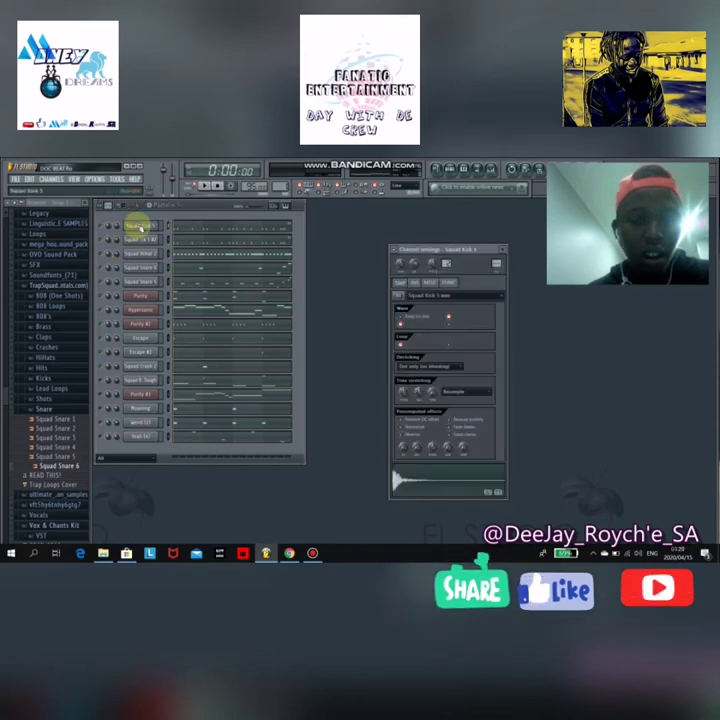
pyautogui.click(140, 228)
pyautogui.rightClick(155, 225)
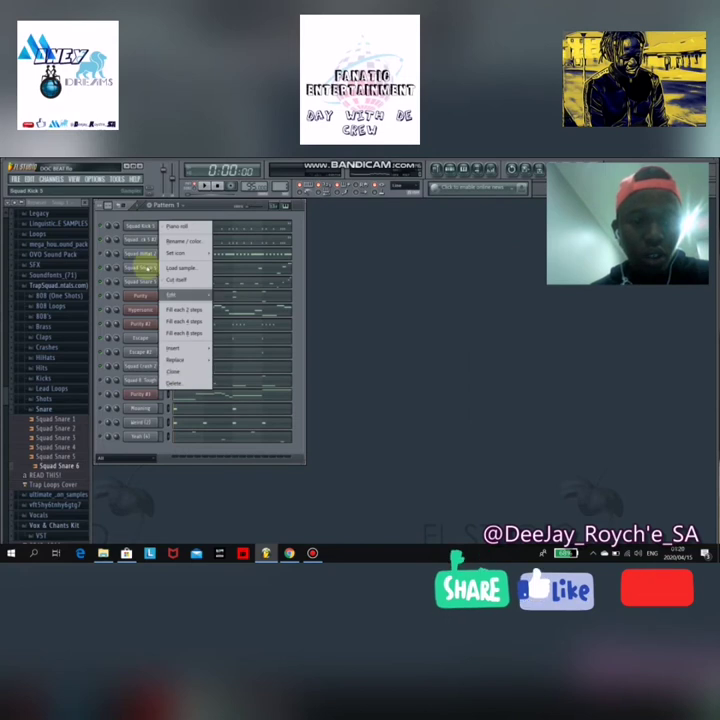
pyautogui.click(175, 372)
pyautogui.click(143, 241)
pyautogui.click(143, 241)
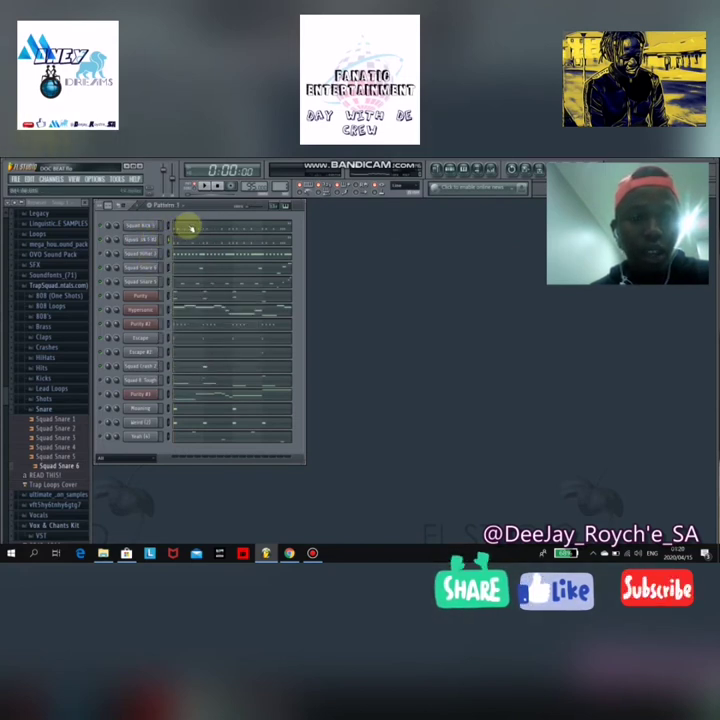
# Step: Open the Squad Kick 5 notes in the piano roll, play the pattern to follow them, and close the piano roll
pyautogui.press('F7')
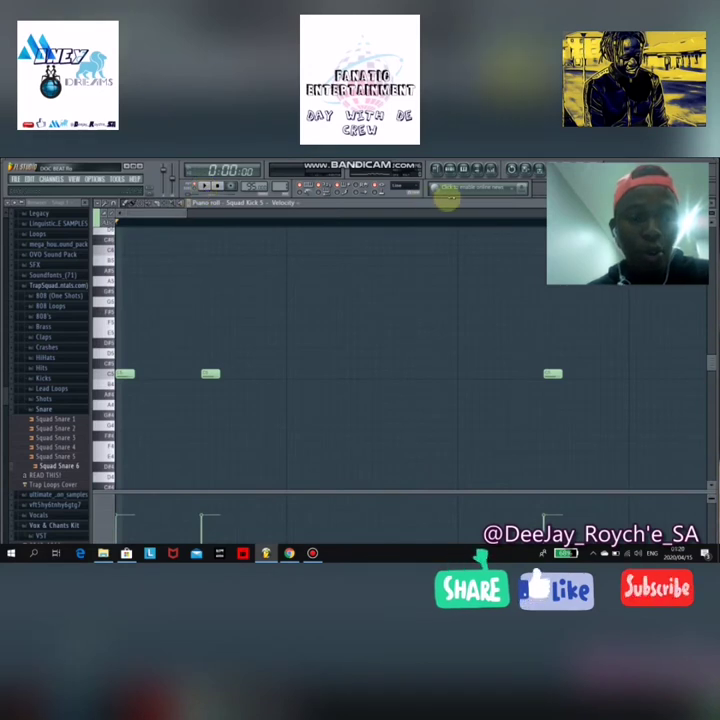
pyautogui.click(204, 187)
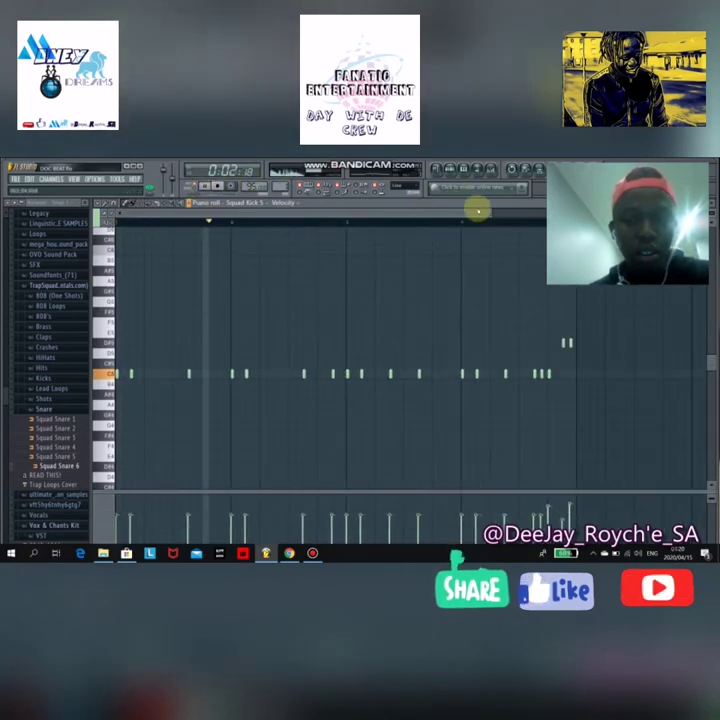
pyautogui.scroll(-2, 482, 214)
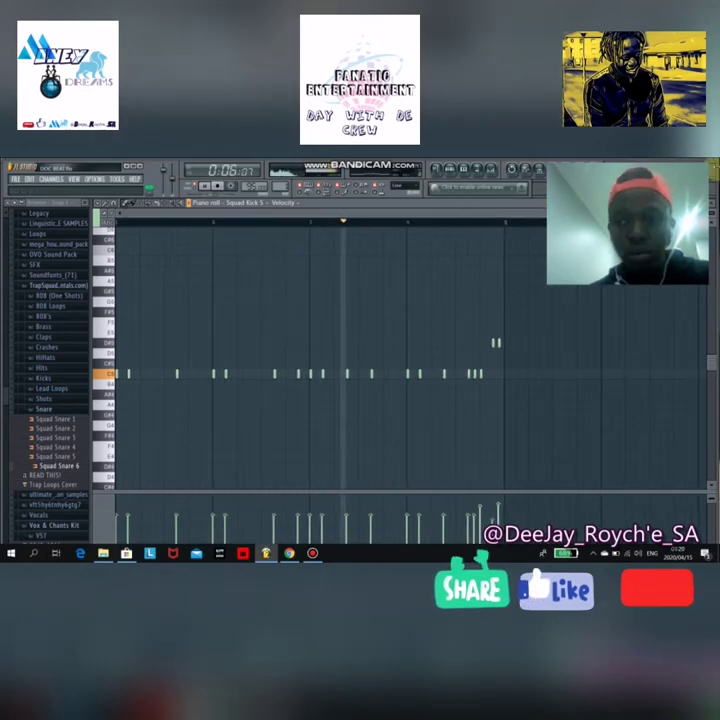
pyautogui.press('F7')
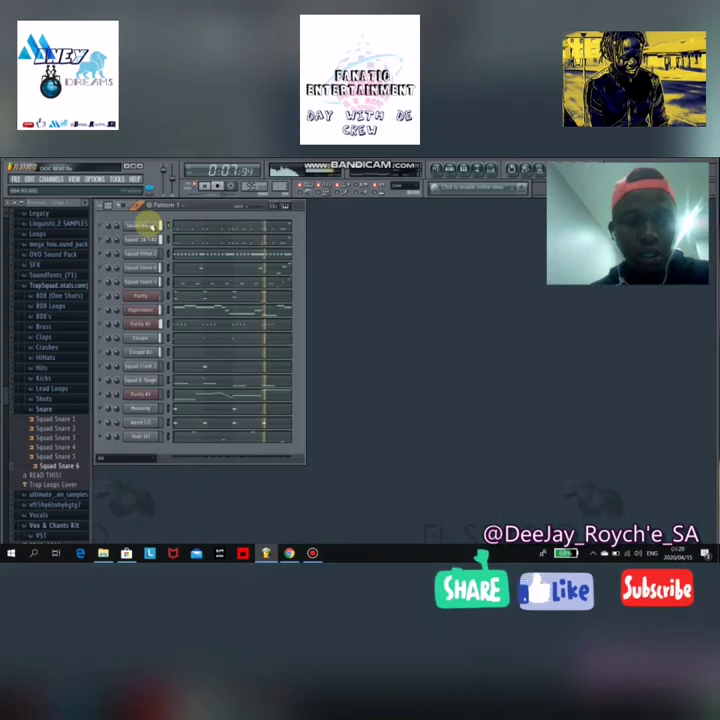
# Step: View the kick channel settings during playback, close them, and stop the pattern
pyautogui.click(143, 226)
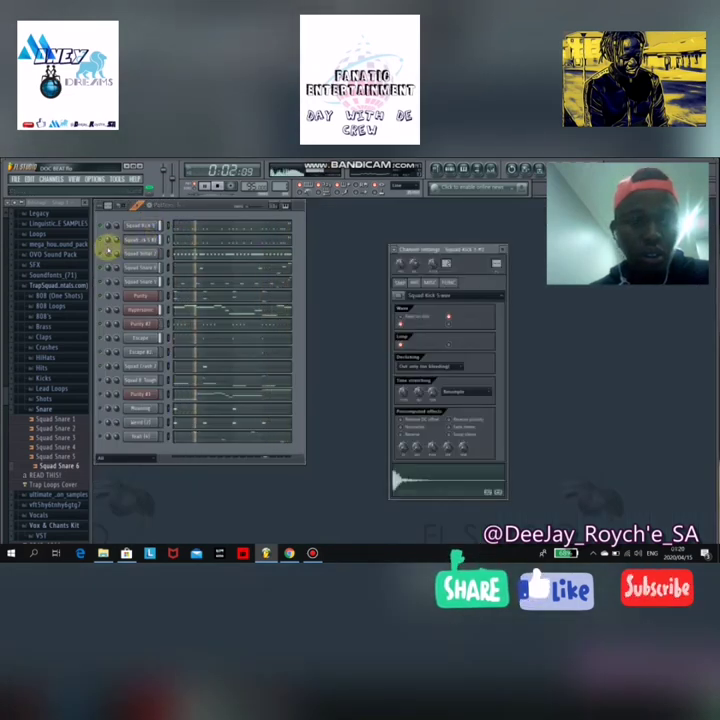
pyautogui.click(503, 249)
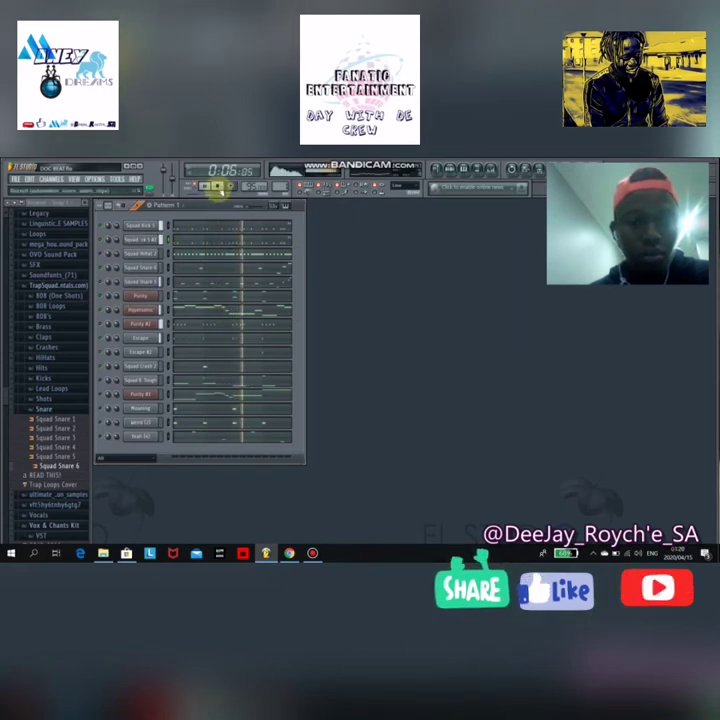
pyautogui.click(215, 186)
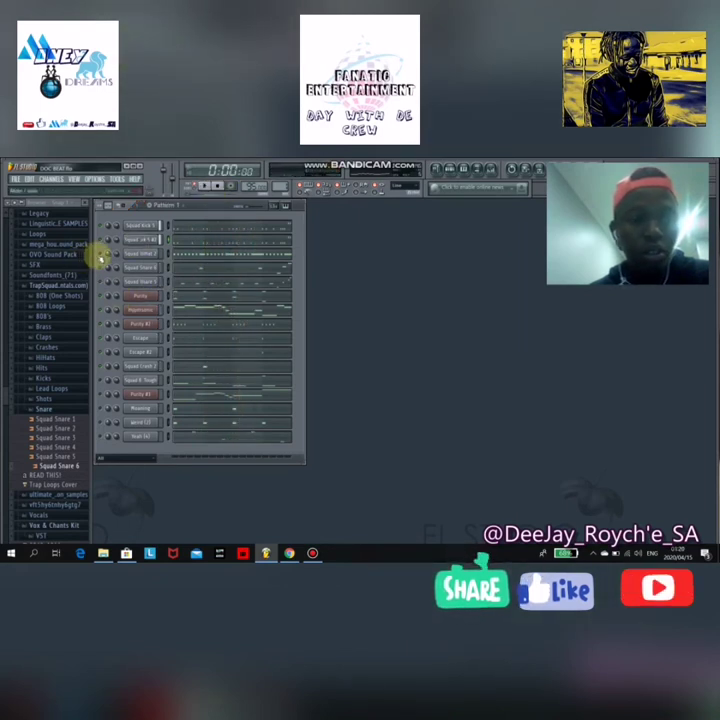
# Step: Check the Squad HiHat 2 channel settings, preview its sample in the browser's HiHats folder, and collapse the folder
pyautogui.click(141, 254)
pyautogui.click(141, 254)
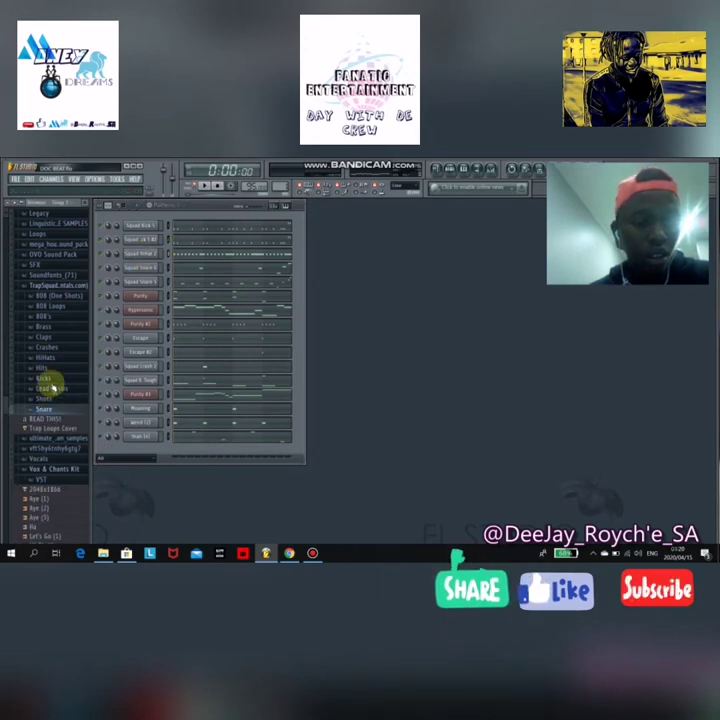
pyautogui.click(52, 357)
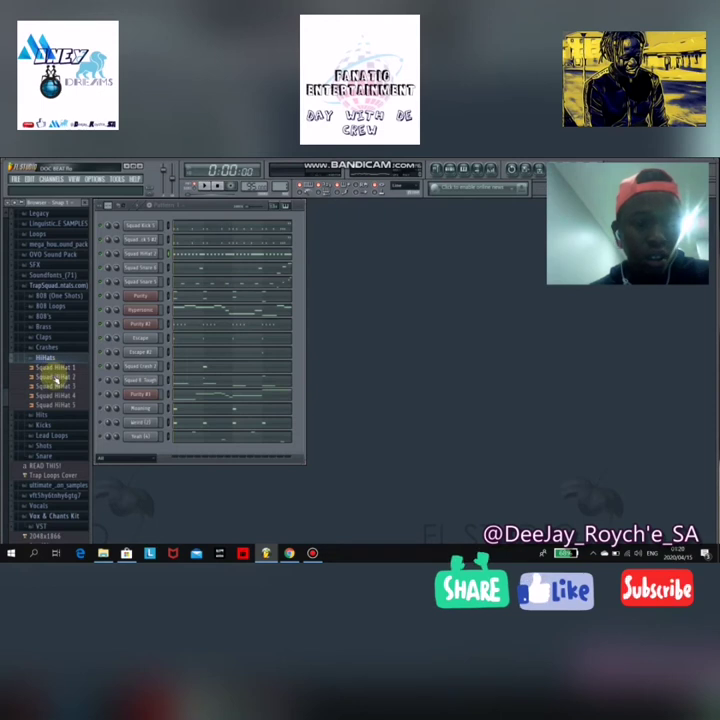
pyautogui.click(55, 377)
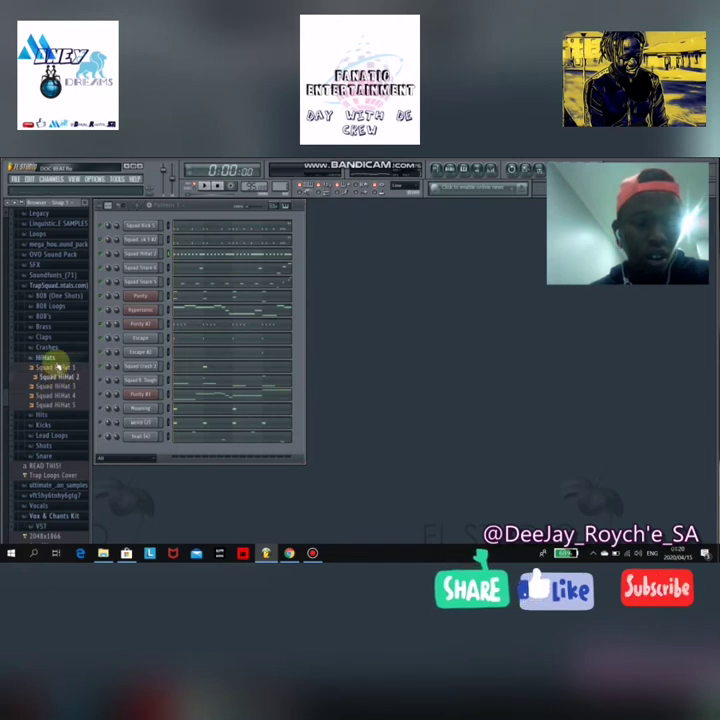
pyautogui.click(52, 358)
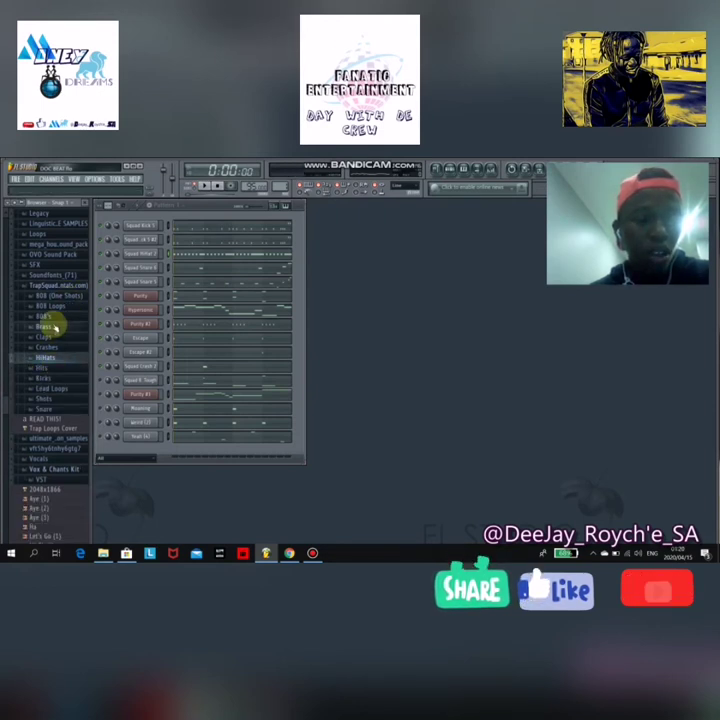
# Step: Expand the Kicks folder in the browser, preview the Squad Kick 5 sample, and collapse the folder
pyautogui.click(44, 378)
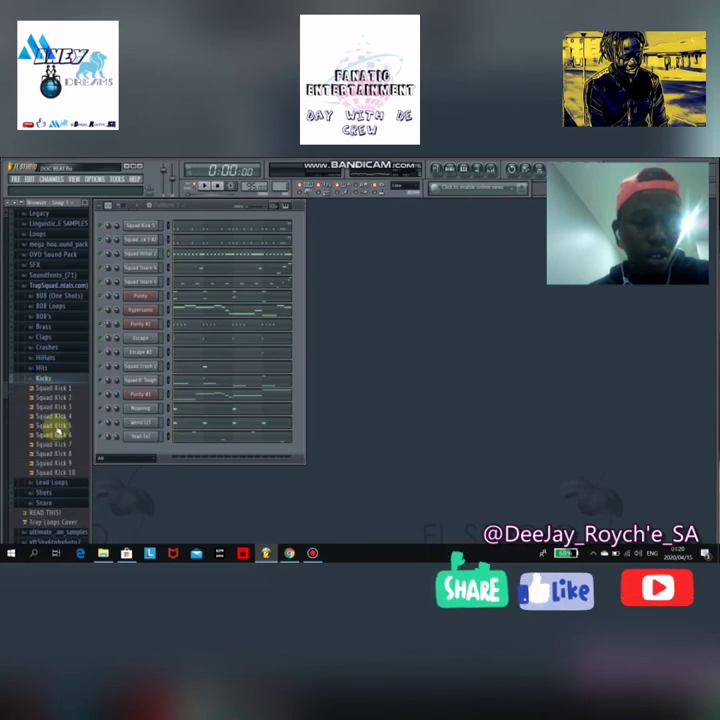
pyautogui.click(58, 426)
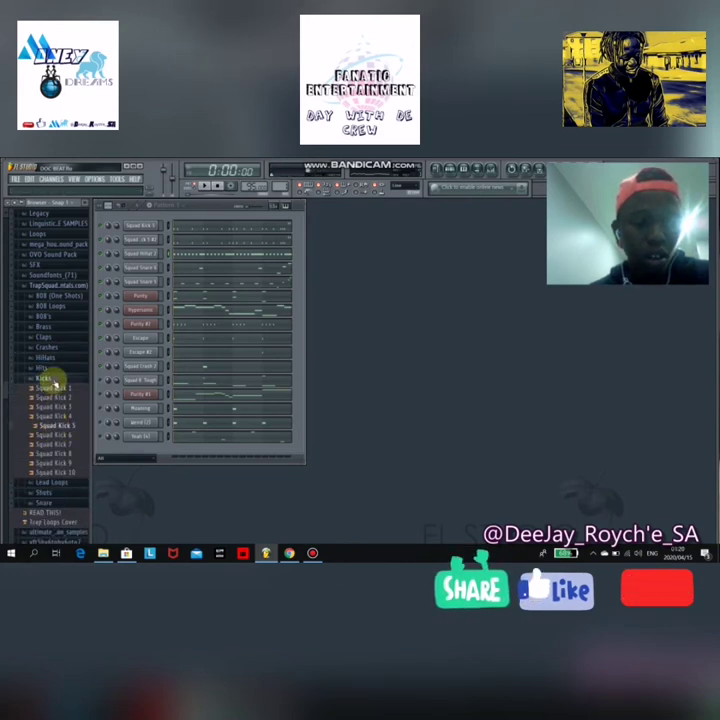
pyautogui.click(50, 380)
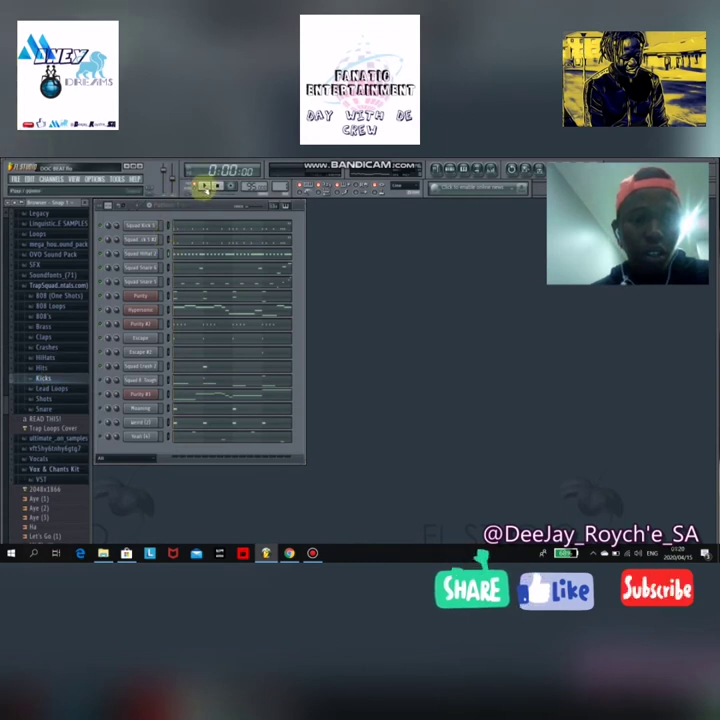
# Step: Play the pattern, view the full Squad HiHat 2 sequence in the piano roll, close the piano roll, and stop playback
pyautogui.click(202, 187)
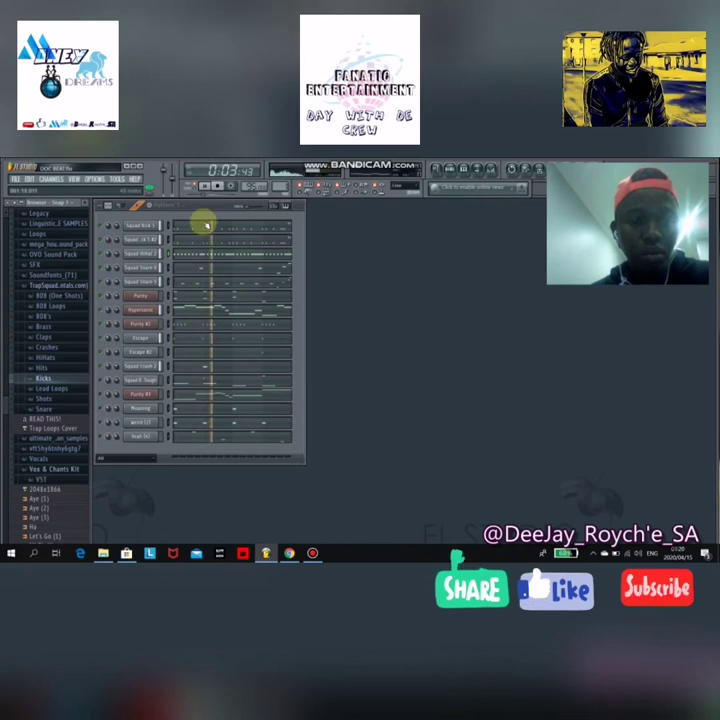
pyautogui.press('F7')
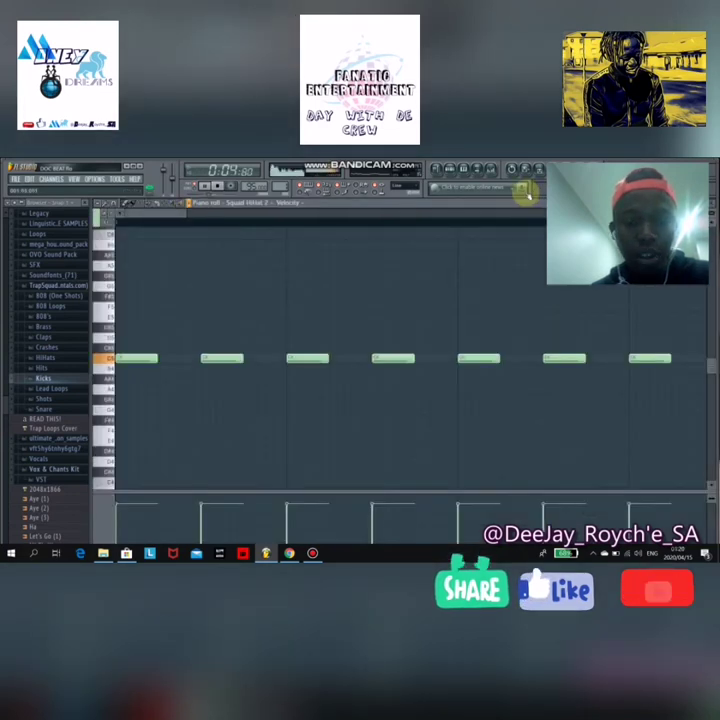
pyautogui.scroll(-5, 522, 192)
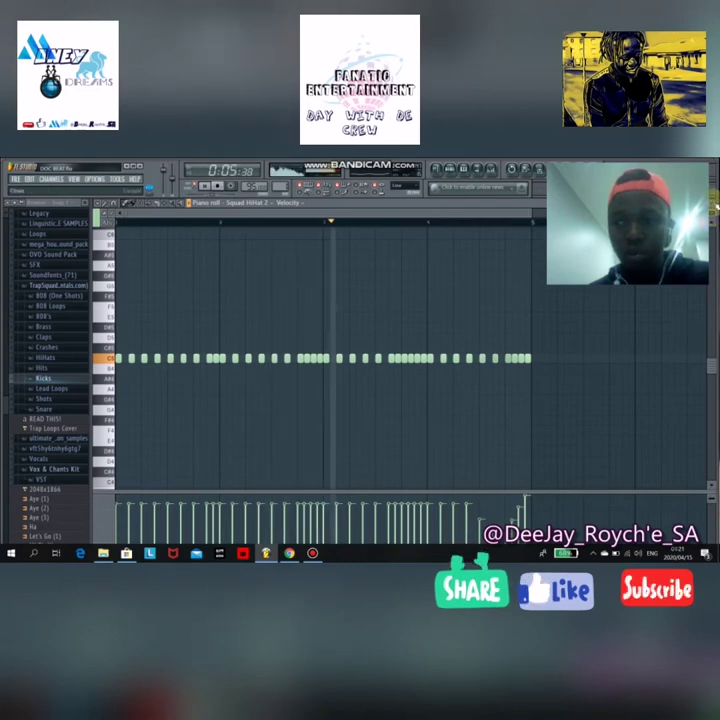
pyautogui.press('F6')
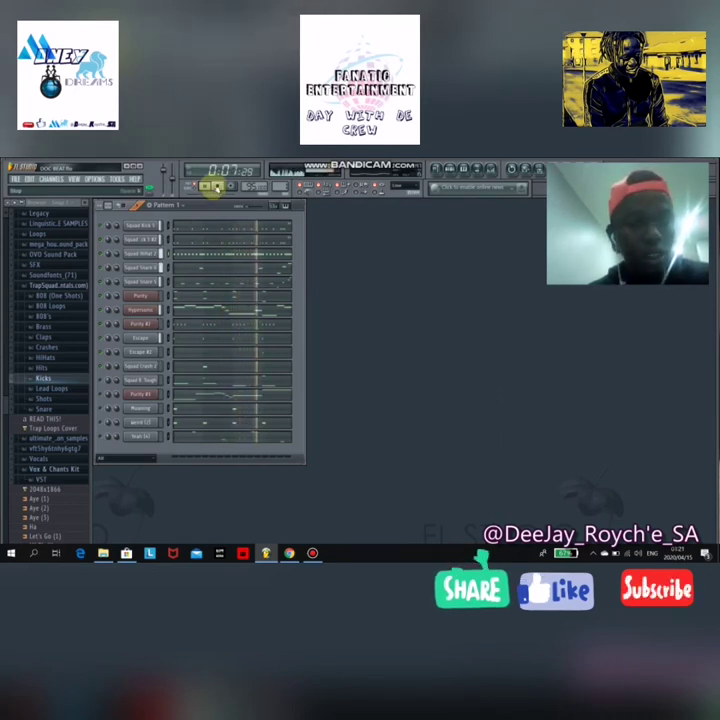
pyautogui.click(217, 186)
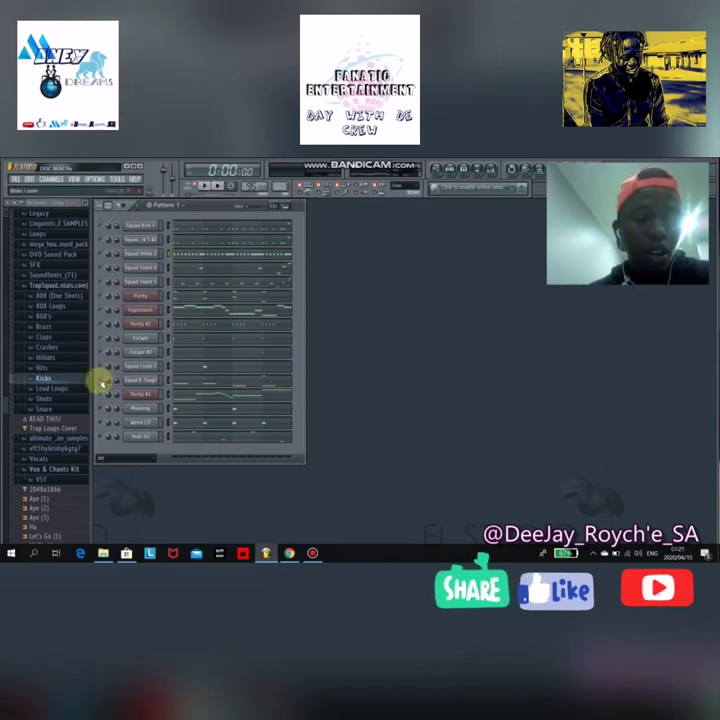
# Step: Select the Squad 808 - So Tough channel, and preview its sample and the neighbouring samples in the browser's 808's folder
pyautogui.rightClick(100, 381)
pyautogui.press('Escape')
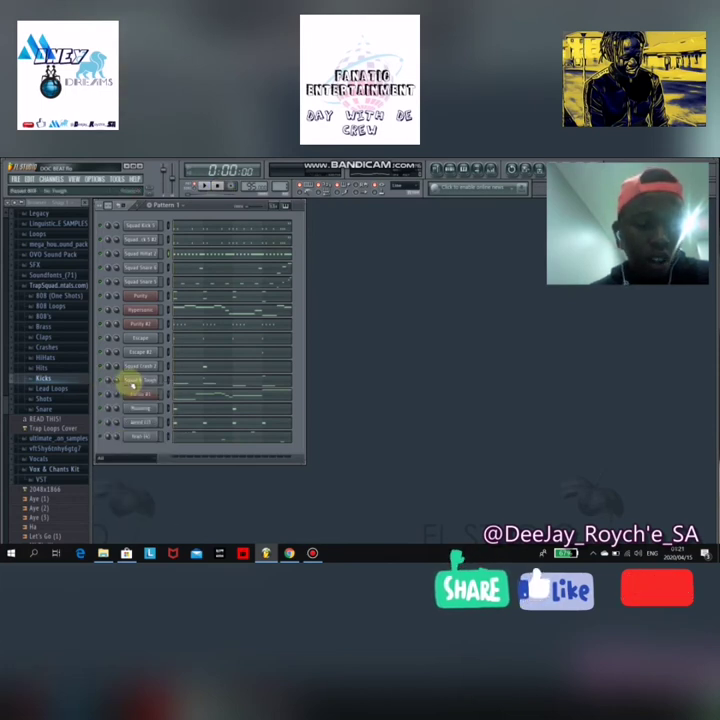
pyautogui.click(137, 381)
pyautogui.click(130, 381)
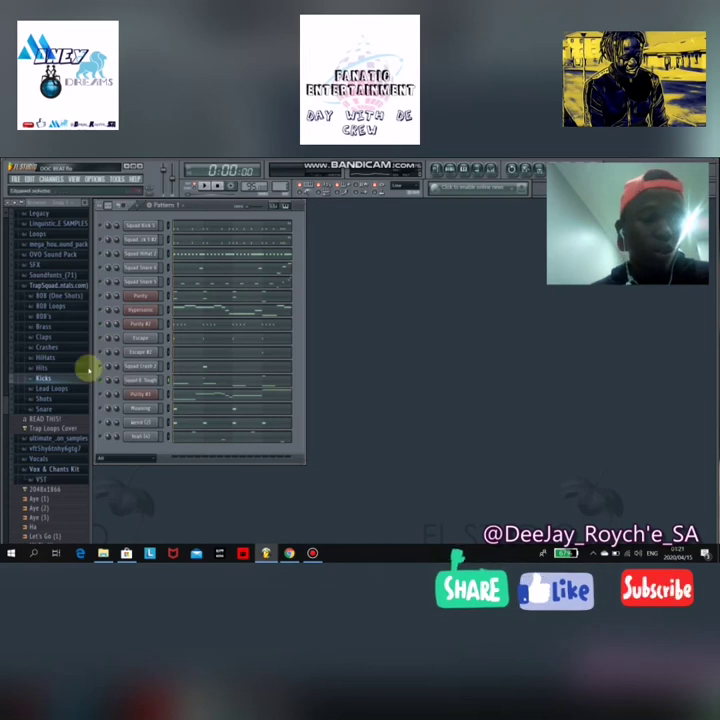
pyautogui.click(72, 317)
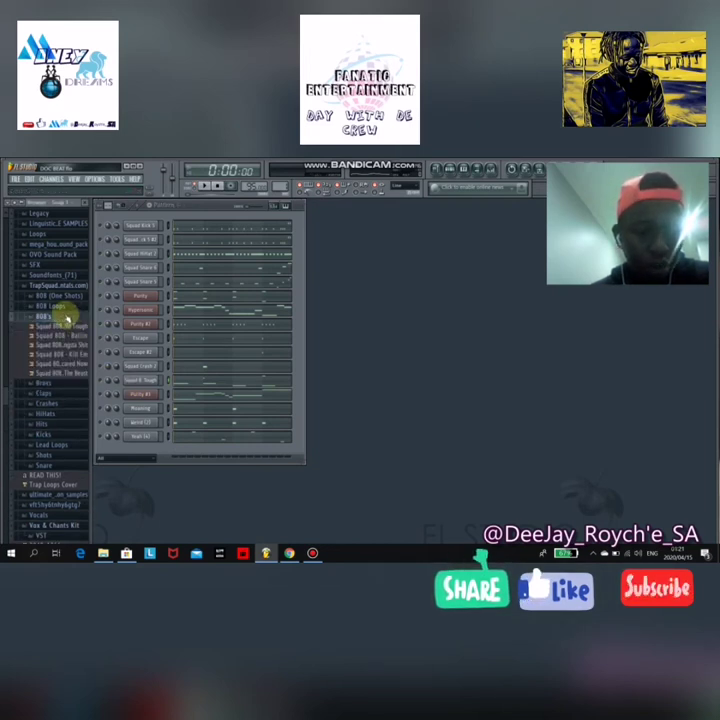
pyautogui.click(70, 327)
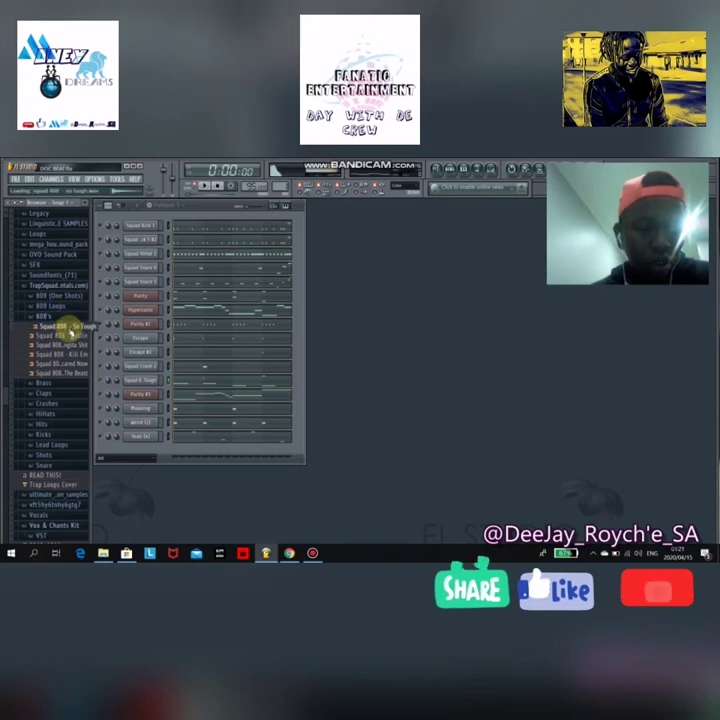
pyautogui.click(74, 337)
pyautogui.click(74, 363)
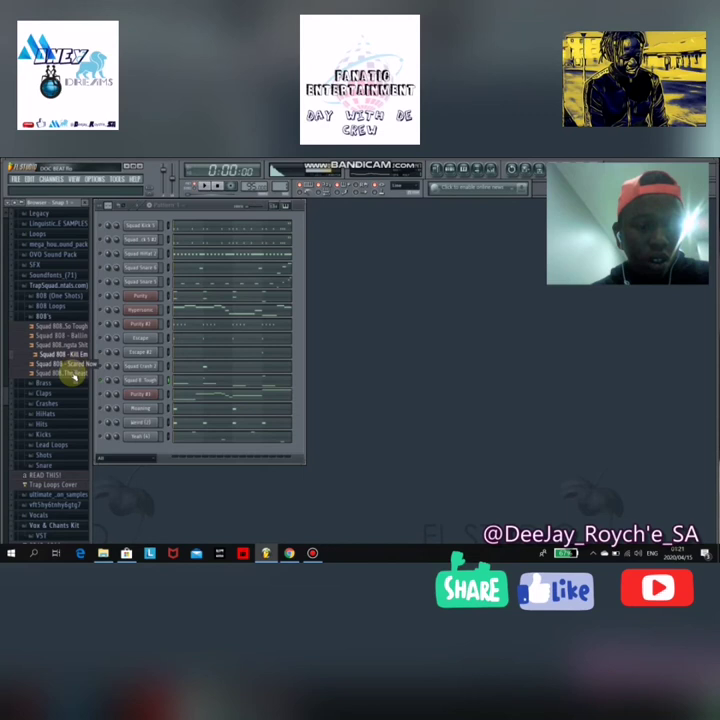
pyautogui.click(71, 346)
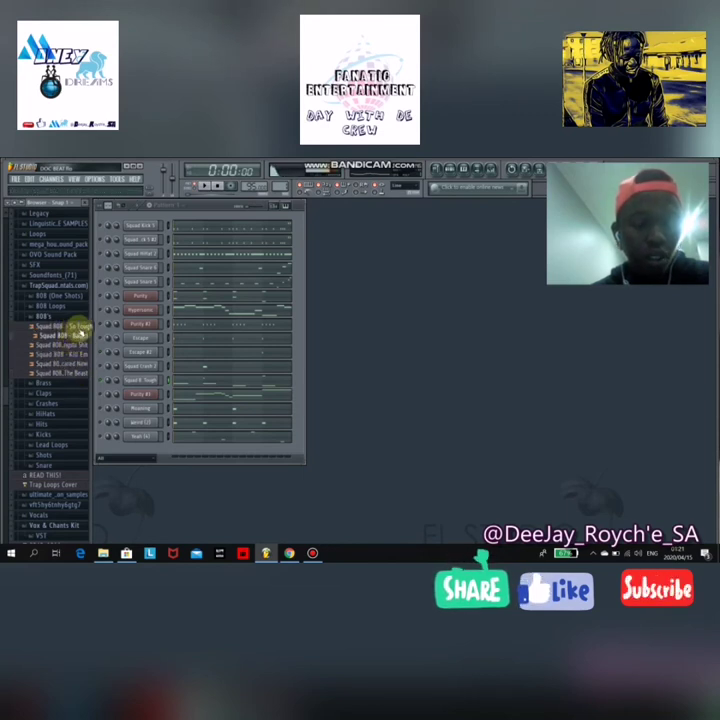
pyautogui.click(70, 328)
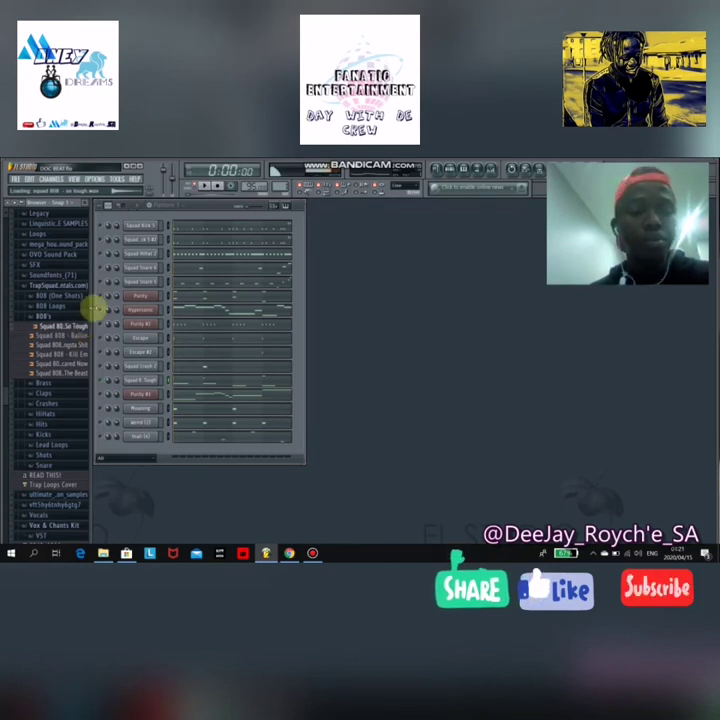
# Step: Open the Squad 808 - So Tough notes in the piano roll, check the short A5 note's properties, and start playback
pyautogui.rightClick(148, 382)
pyautogui.click(182, 374)
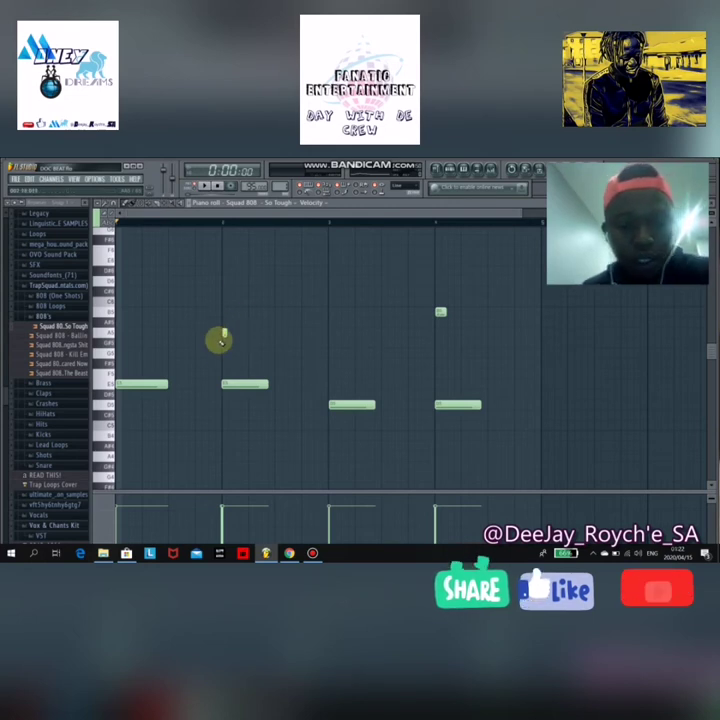
pyautogui.click(222, 333)
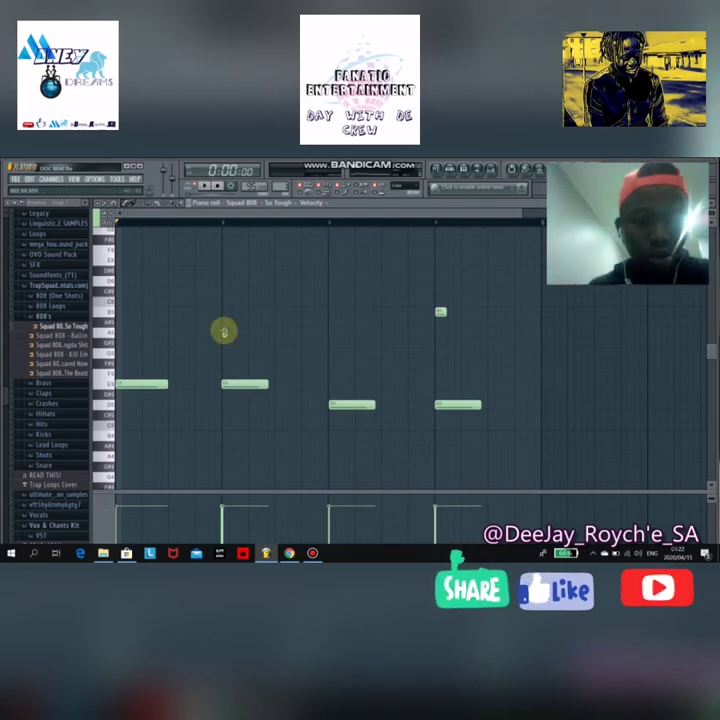
pyautogui.doubleClick(224, 331)
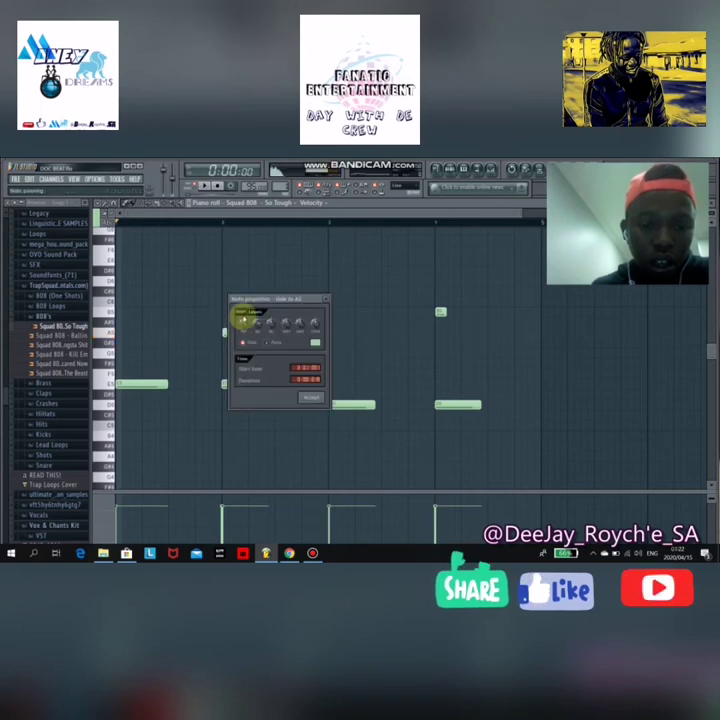
pyautogui.press('Escape')
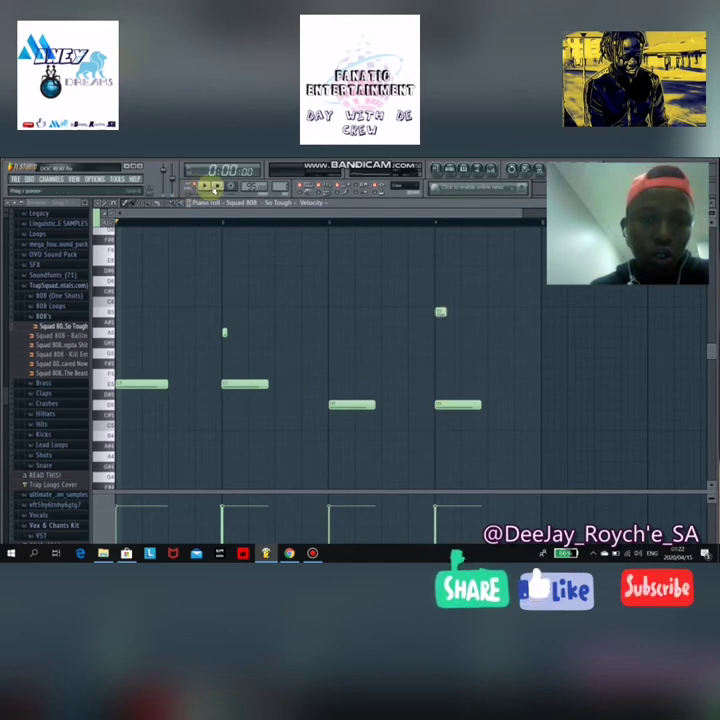
pyautogui.click(205, 186)
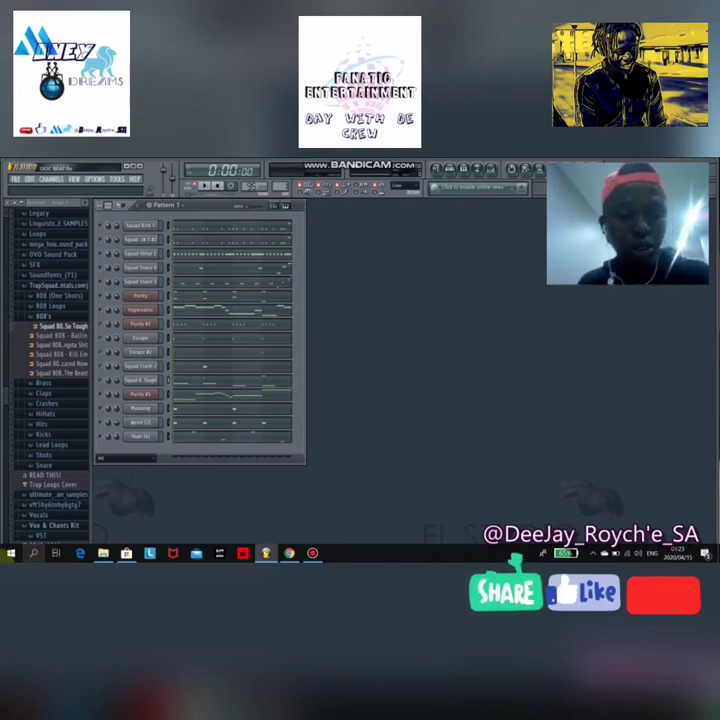
# Step: Follow the Squad 808 - So Tough notes in the piano roll during playback, close the piano roll, and stop the pattern
pyautogui.rightClick(106, 380)
pyautogui.click(112, 383)
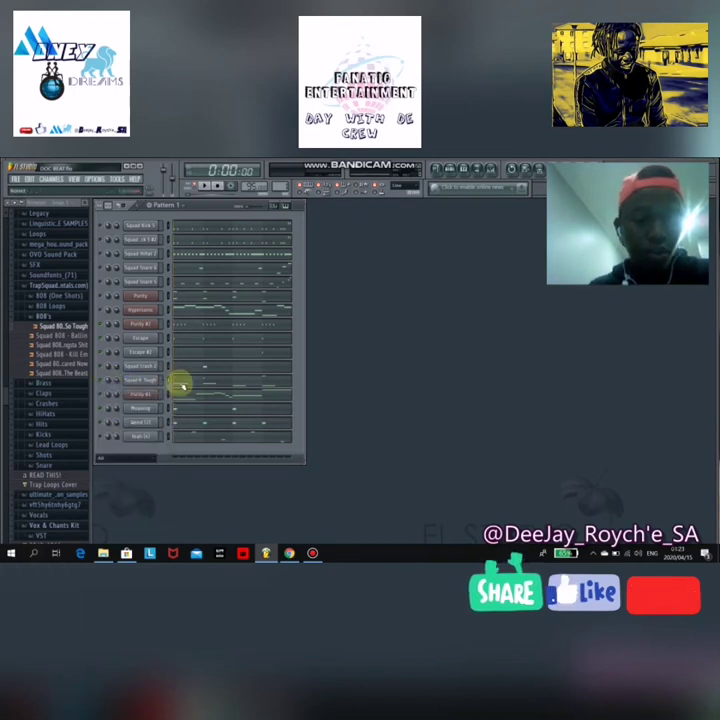
pyautogui.click(190, 321)
pyautogui.click(208, 186)
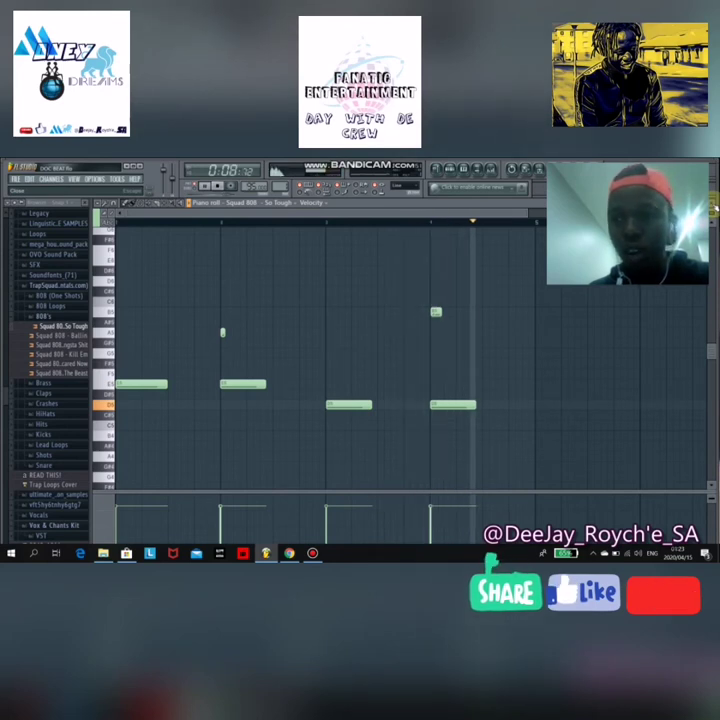
pyautogui.click(713, 205)
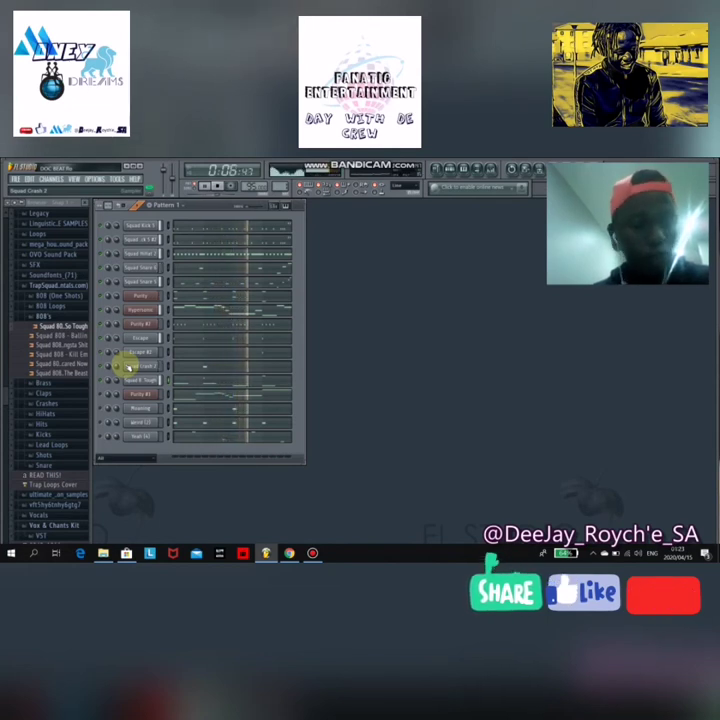
pyautogui.click(219, 187)
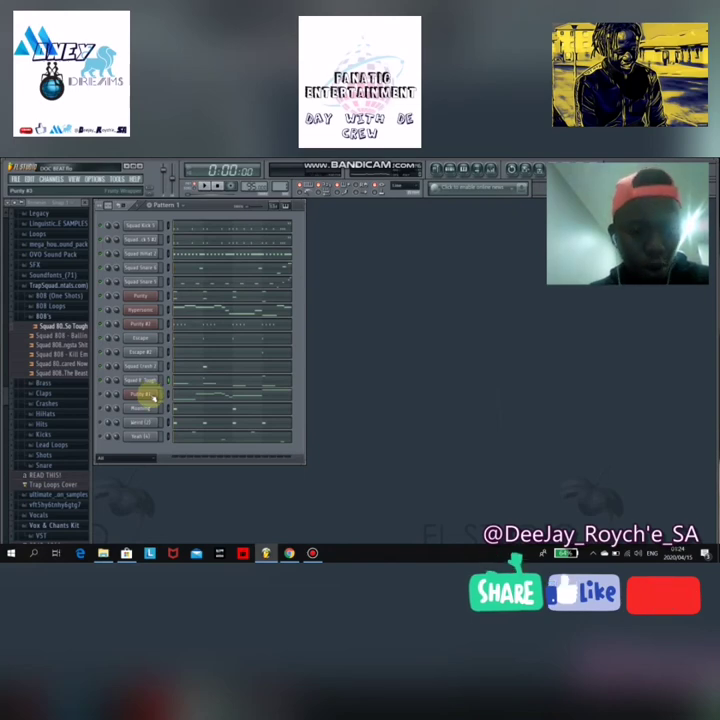
# Step: View the Brass preset used in the Purity #3 instrument, close the plugin window, and play the pattern
pyautogui.click(149, 396)
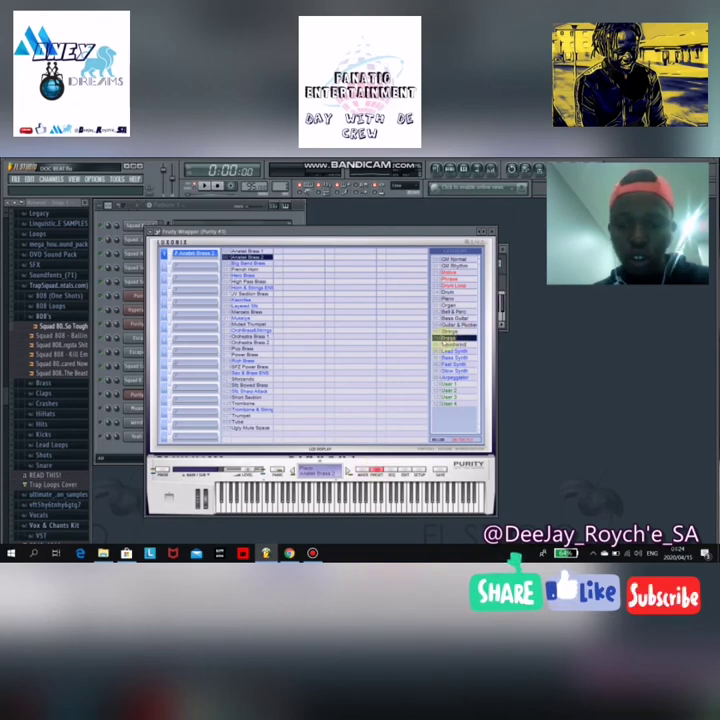
pyautogui.click(489, 233)
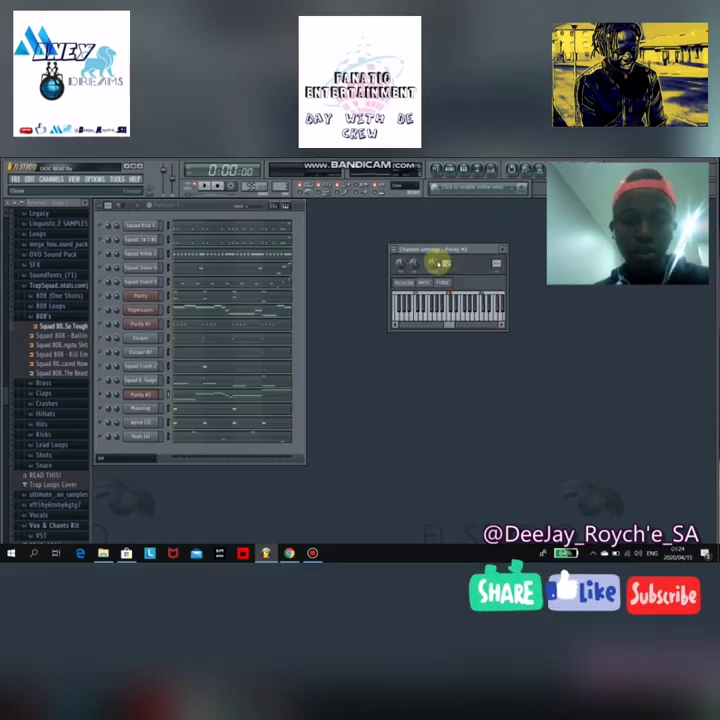
pyautogui.rightClick(158, 392)
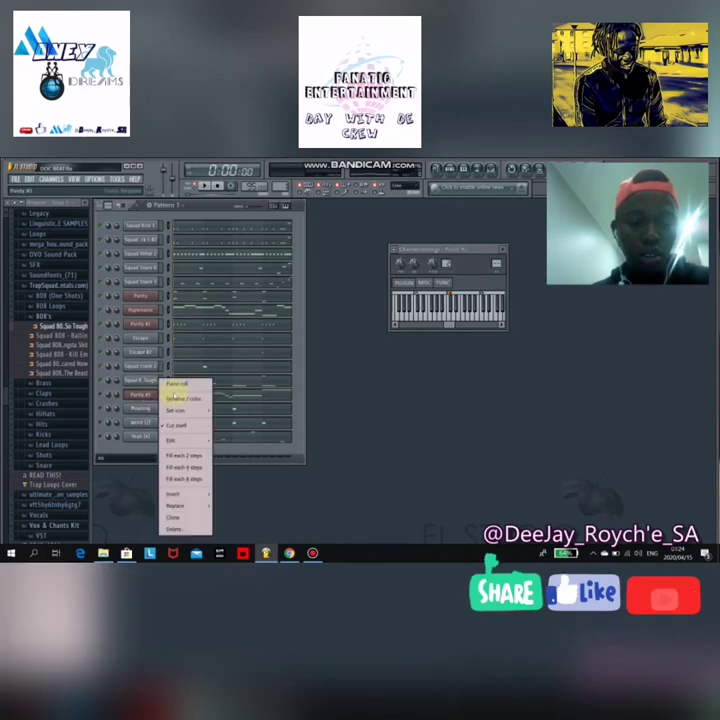
pyautogui.click(103, 392)
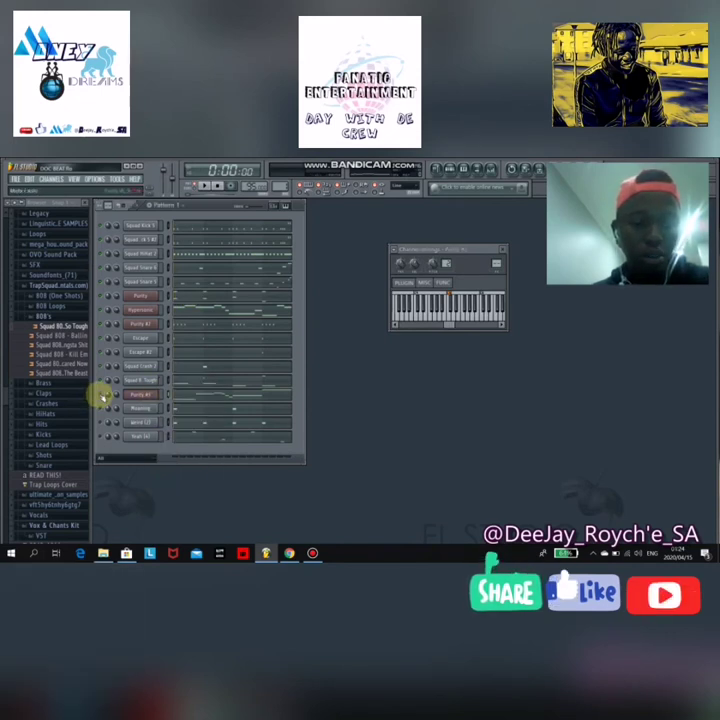
pyautogui.rightClick(135, 395)
pyautogui.click(185, 397)
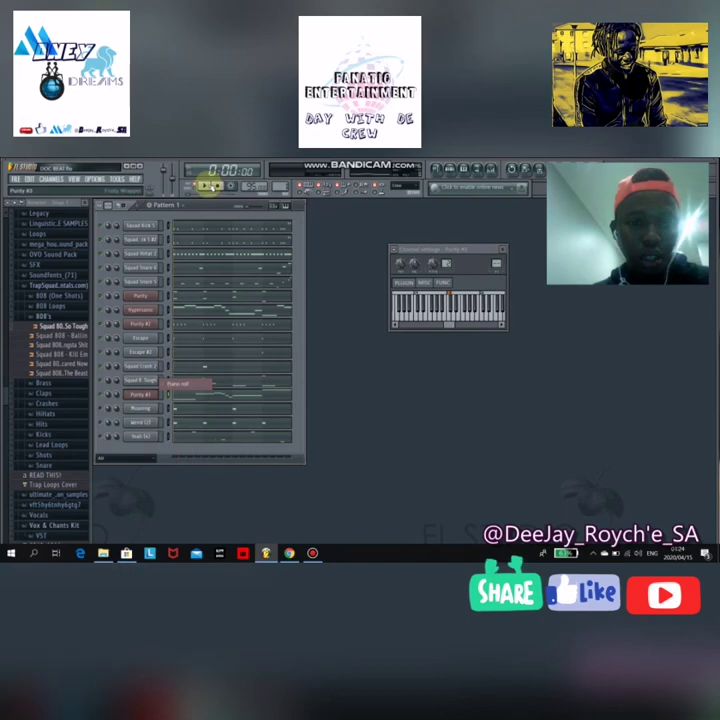
pyautogui.press('space')
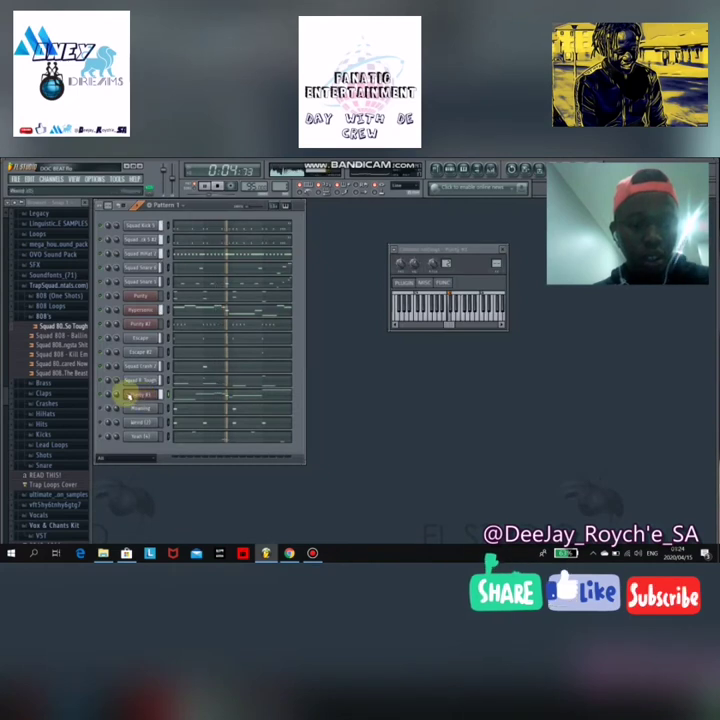
# Step: Solo the Purity #3 channel and restart the pattern from the beginning to hear it alone
pyautogui.rightClick(142, 395)
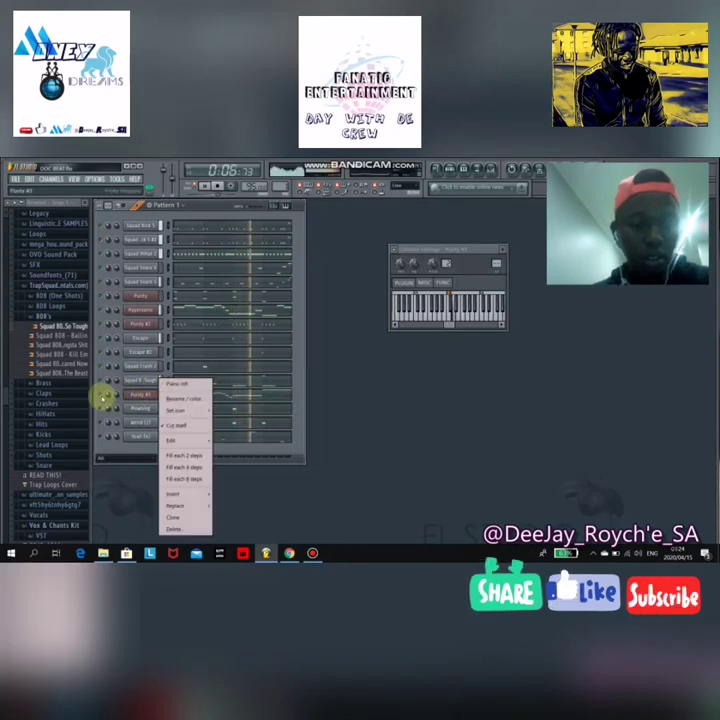
pyautogui.click(106, 390)
pyautogui.rightClick(110, 388)
pyautogui.click(230, 183)
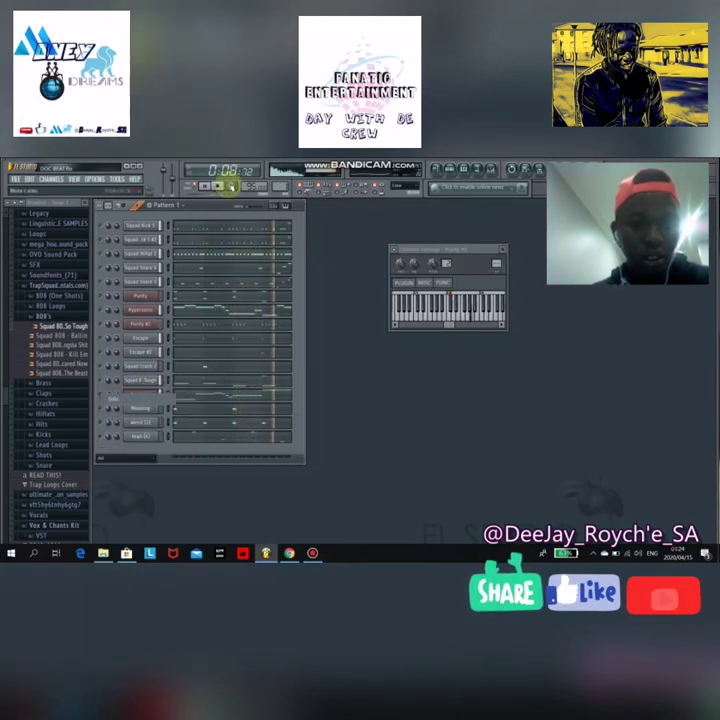
pyautogui.click(204, 187)
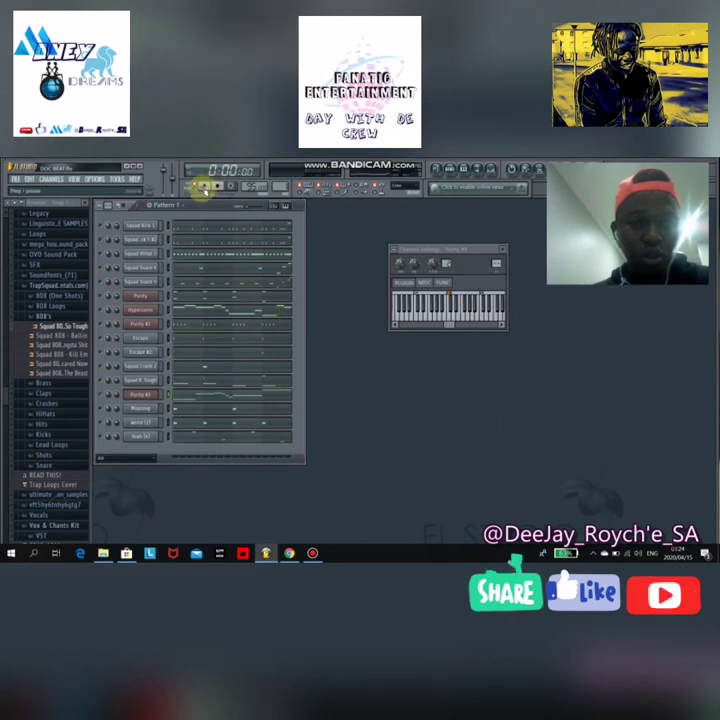
pyautogui.click(203, 187)
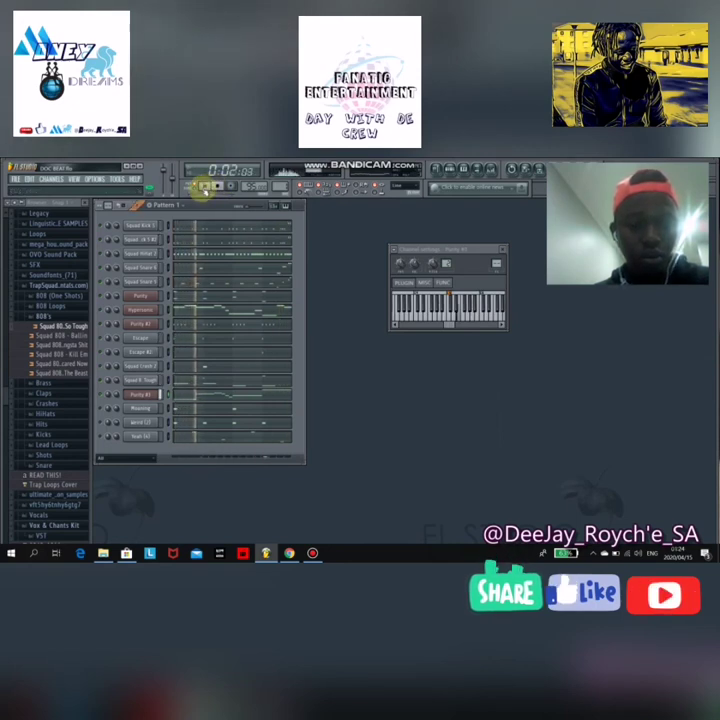
# Step: Follow the Purity #3 notes in the piano roll, close it to hear all channels together, and stop playback
pyautogui.click(239, 393)
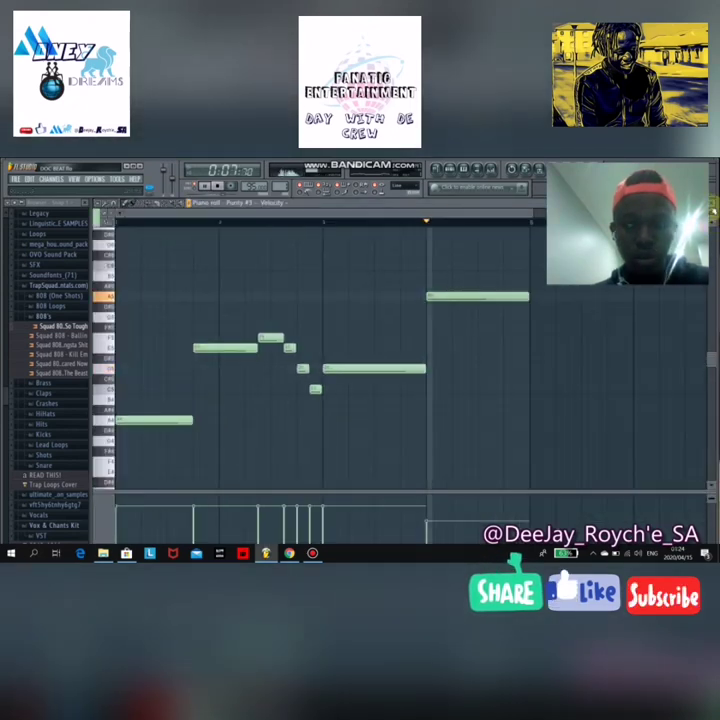
pyautogui.click(147, 314)
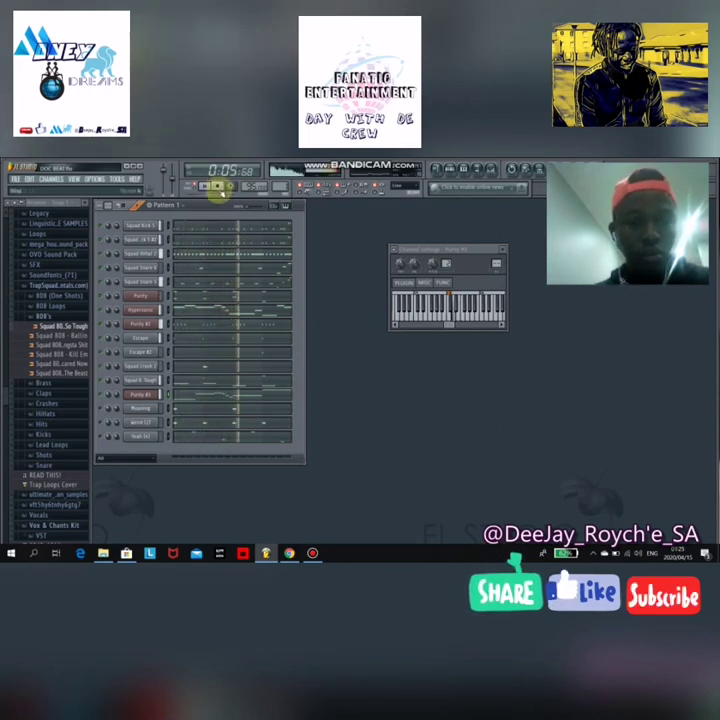
pyautogui.click(216, 187)
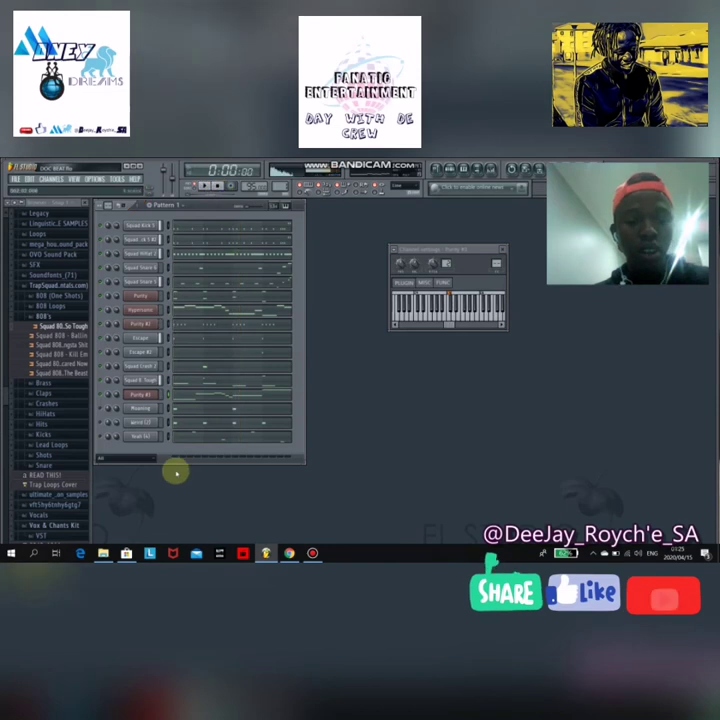
# Step: Collapse the 808's folder in the browser and find the vocal samples of the Vox & Chants Kit
pyautogui.rightClick(104, 410)
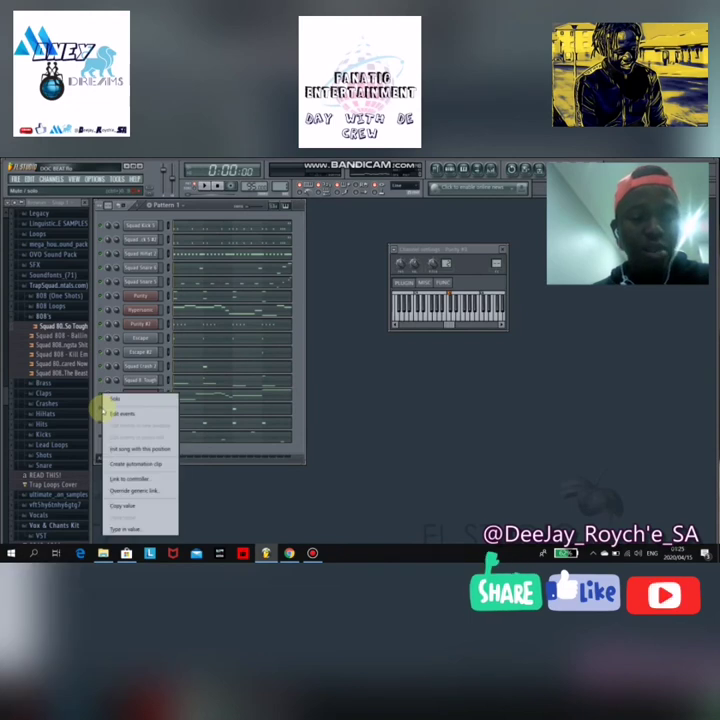
pyautogui.click(93, 329)
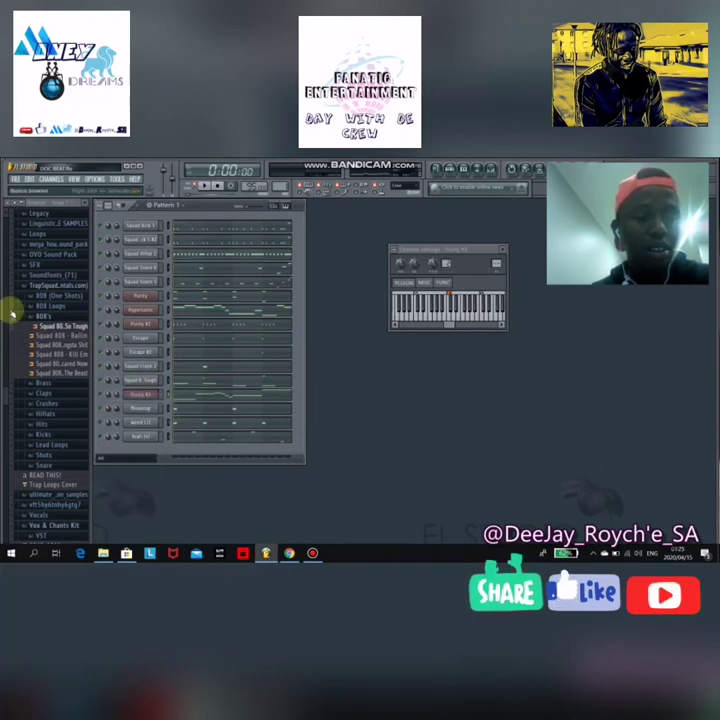
pyautogui.click(42, 316)
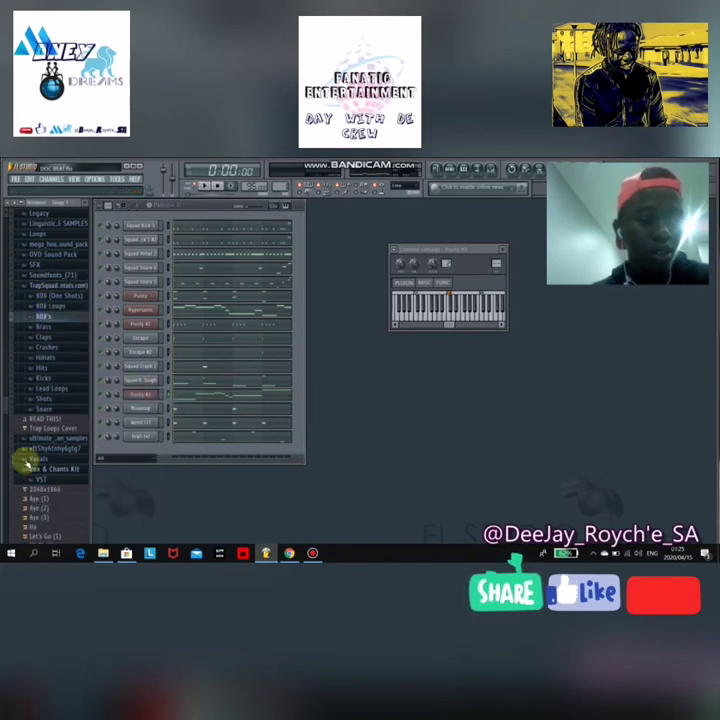
pyautogui.scroll(-4, 27, 464)
pyautogui.scroll(-7, 32, 462)
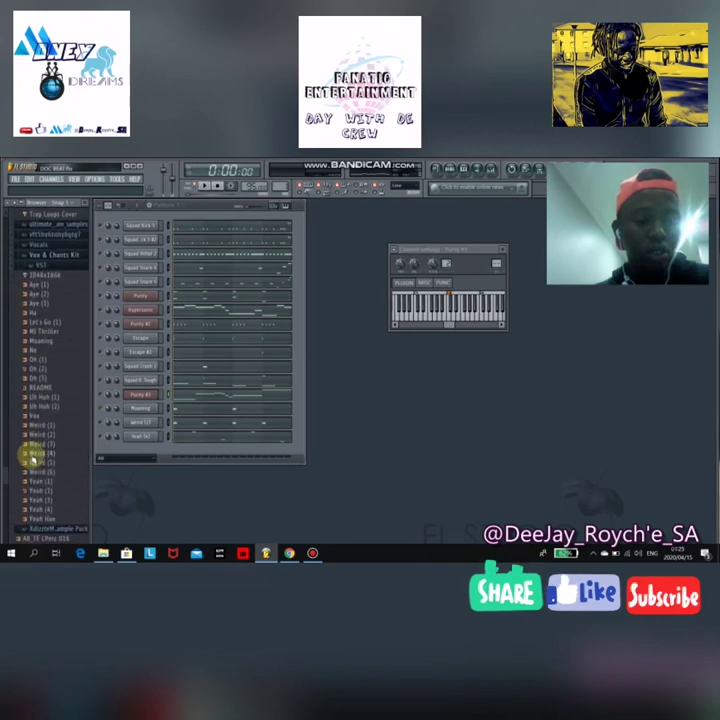
pyautogui.scroll(3, 33, 440)
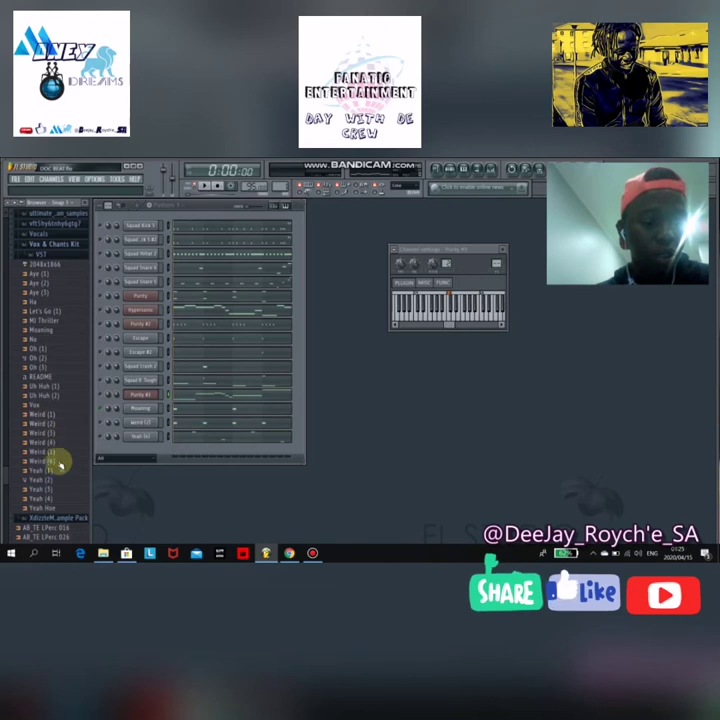
pyautogui.scroll(-1, 42, 312)
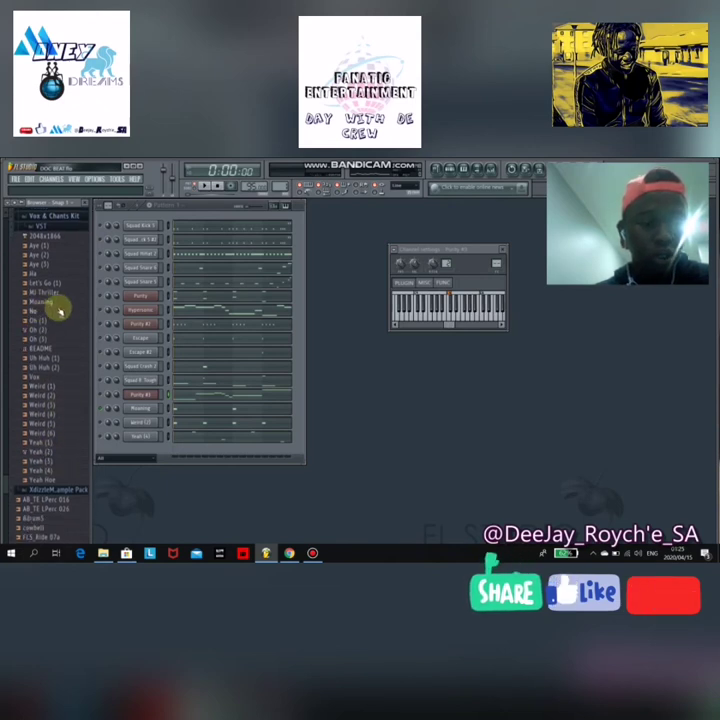
# Step: Preview the Moaning, Weird (2) and Yeah (4) samples from the Vox & Chants Kit
pyautogui.click(58, 301)
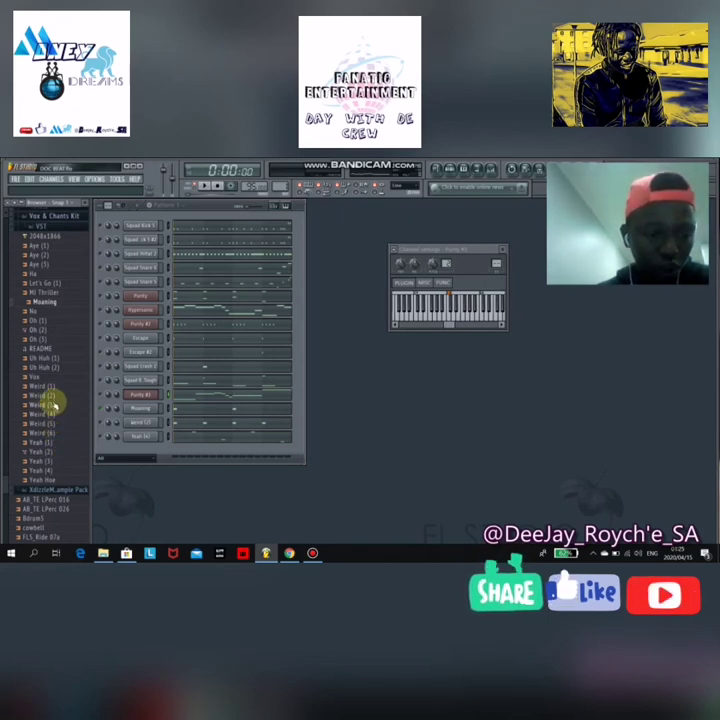
pyautogui.click(55, 397)
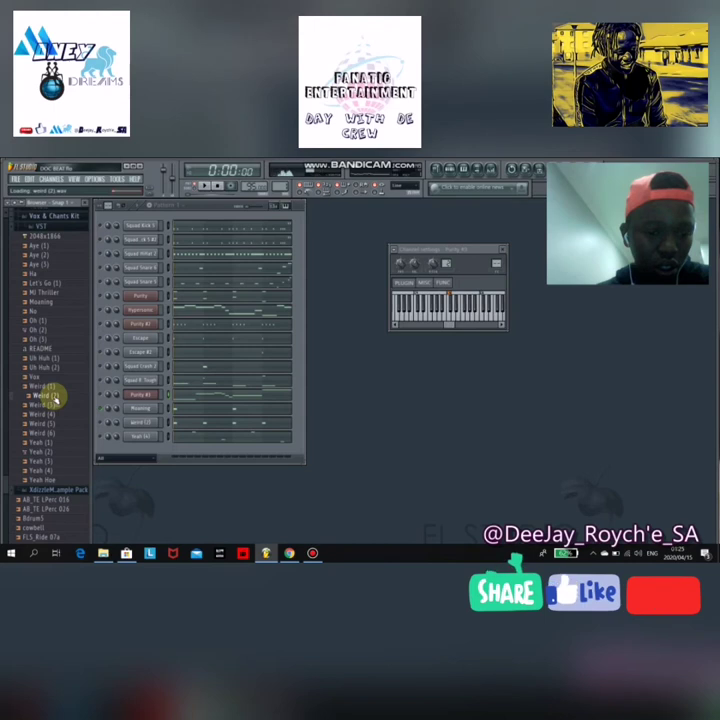
pyautogui.click(45, 470)
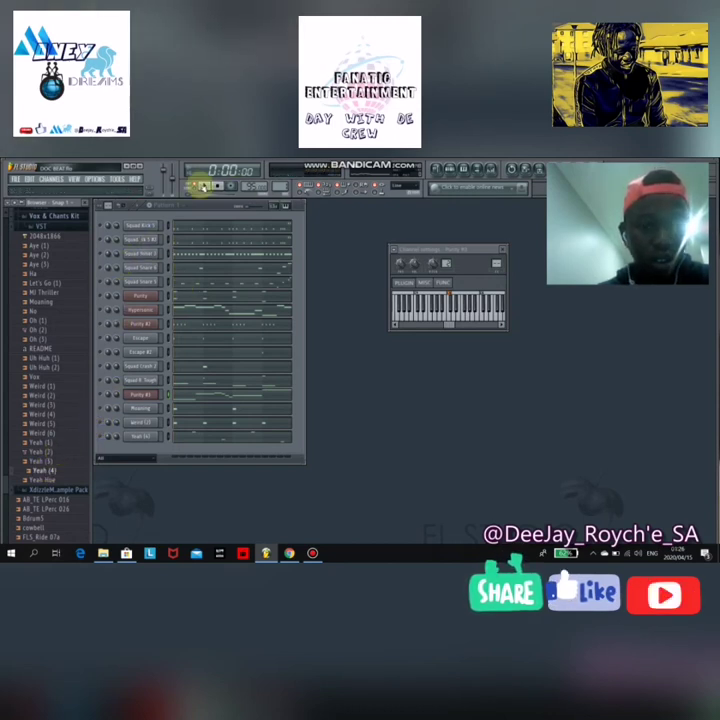
# Step: Play the pattern twice to hear the Moaning vocal channel, stopping playback each time
pyautogui.click(203, 188)
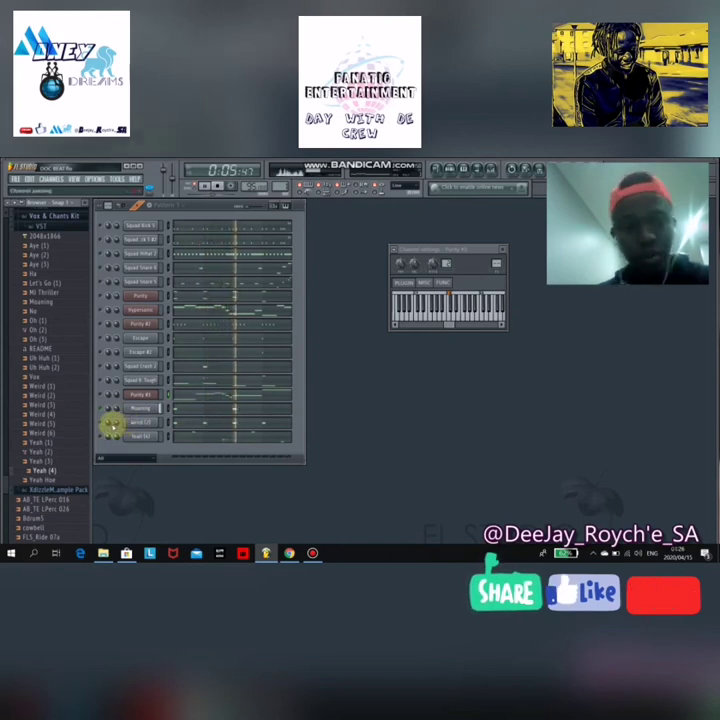
pyautogui.click(219, 188)
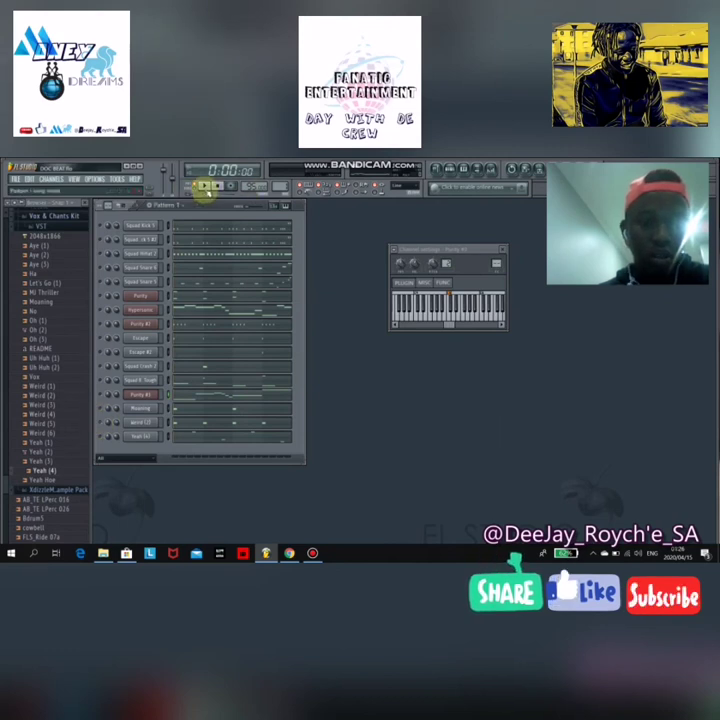
pyautogui.click(204, 186)
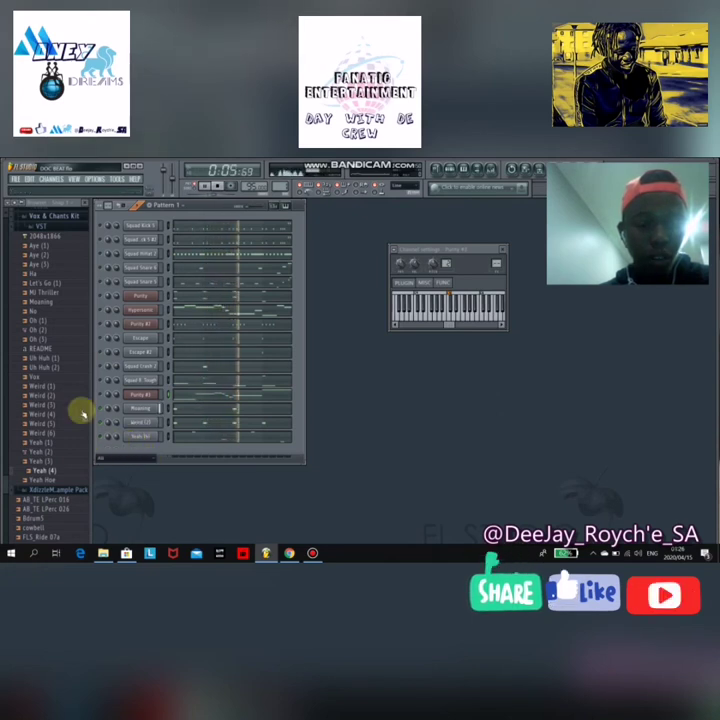
pyautogui.click(216, 186)
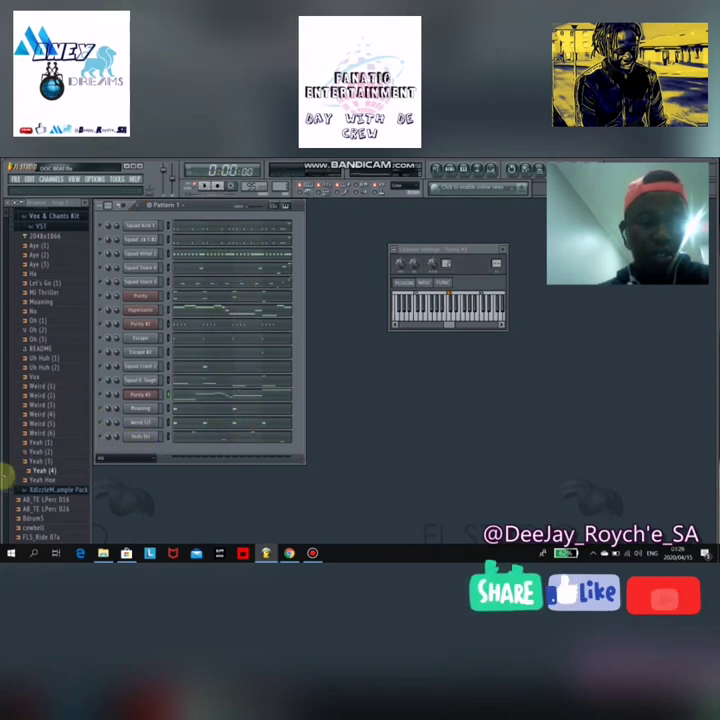
# Step: Review the Moaning channel's settings and its Fruity Reeverb 2, Soundgoodizer and Fruity Delay 2 mixer effects, closing the mixer and effect windows
pyautogui.click(140, 409)
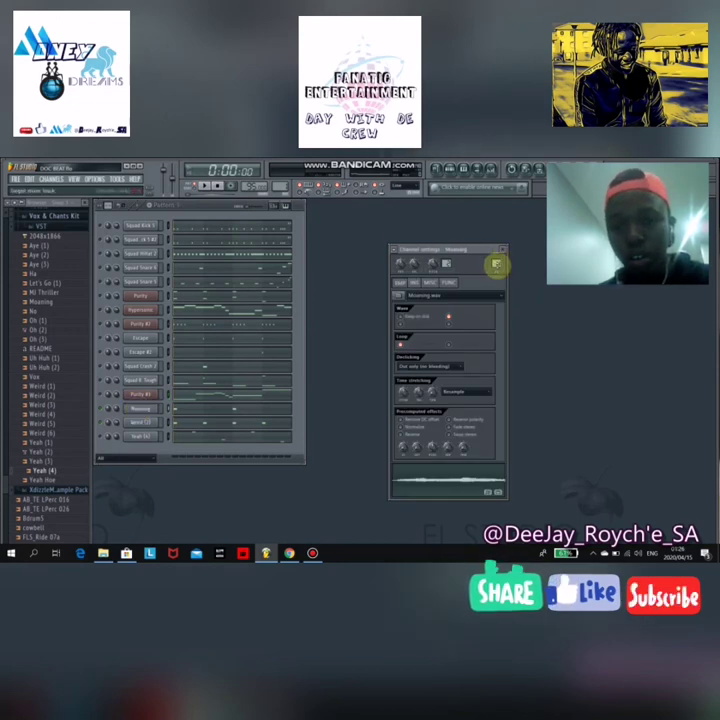
pyautogui.click(495, 169)
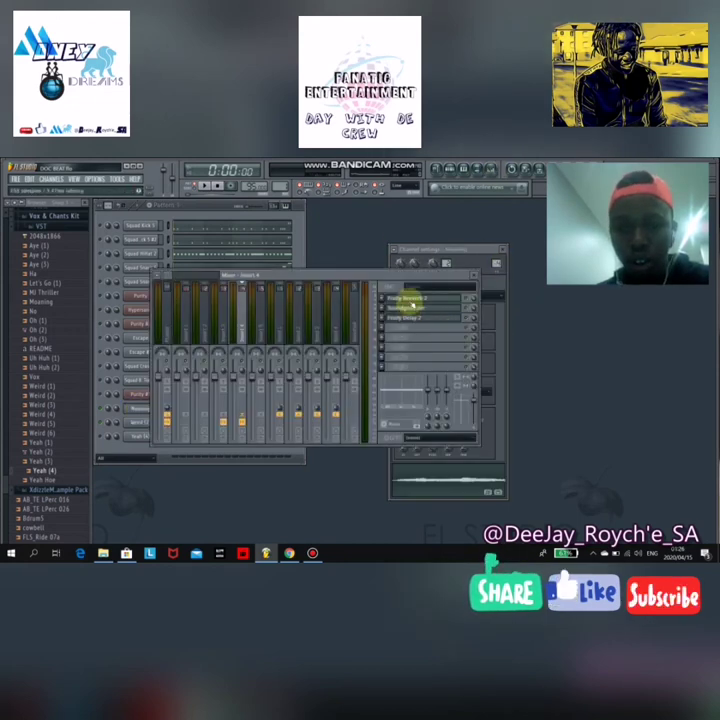
pyautogui.click(412, 300)
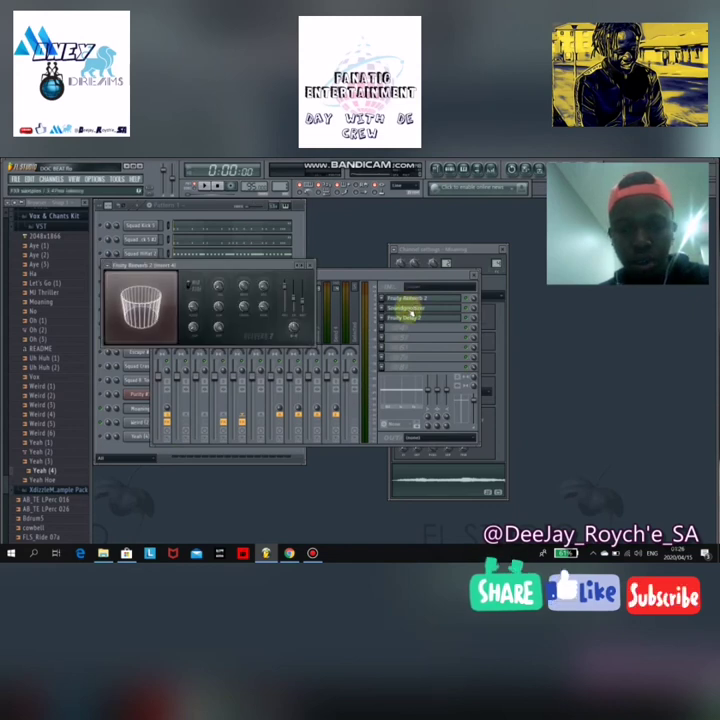
pyautogui.click(408, 308)
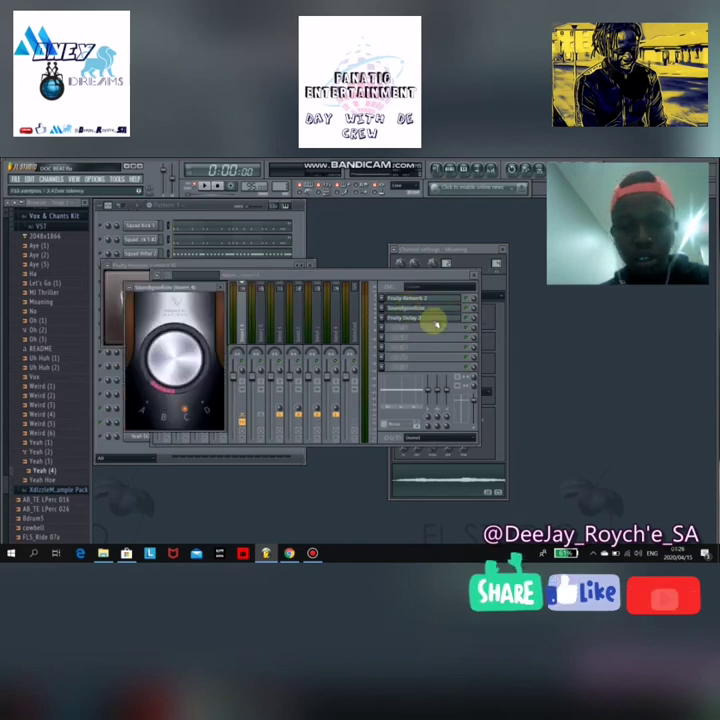
pyautogui.click(434, 318)
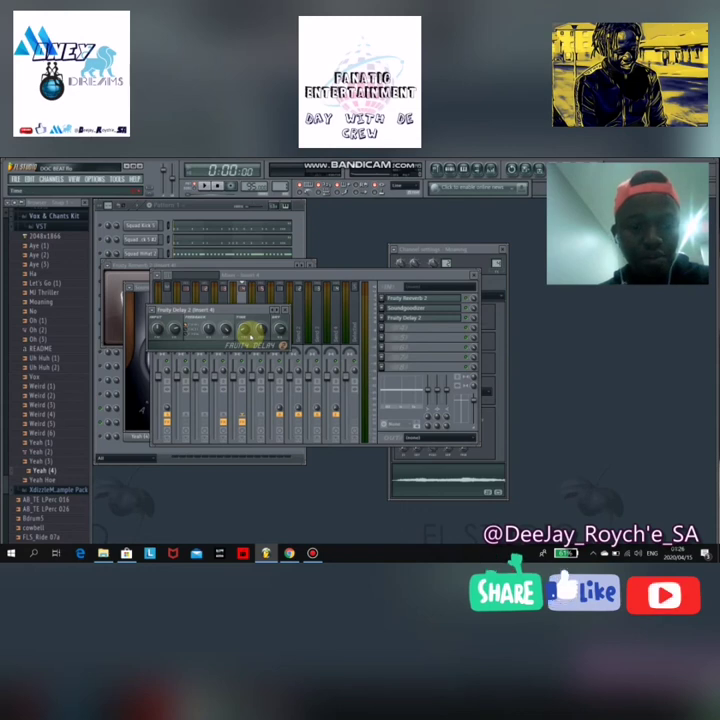
pyautogui.click(283, 311)
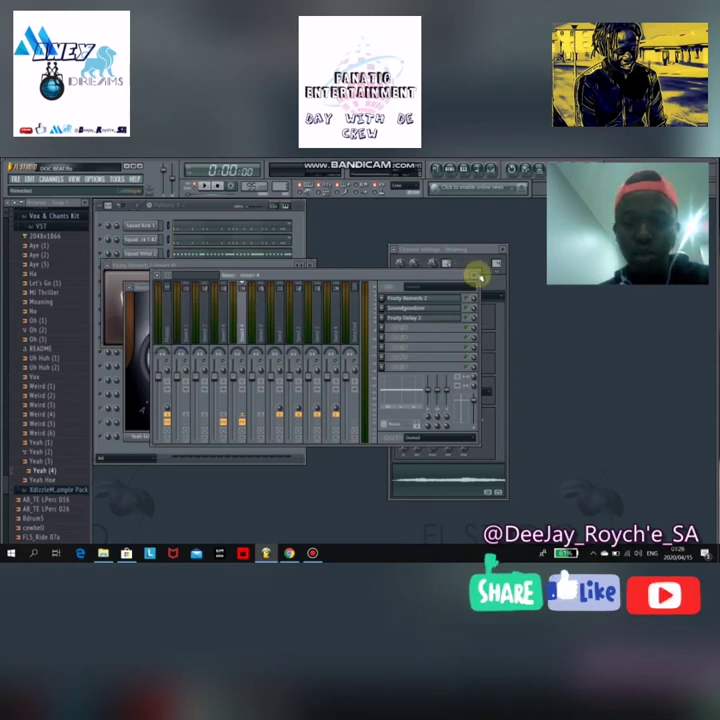
pyautogui.press('F9')
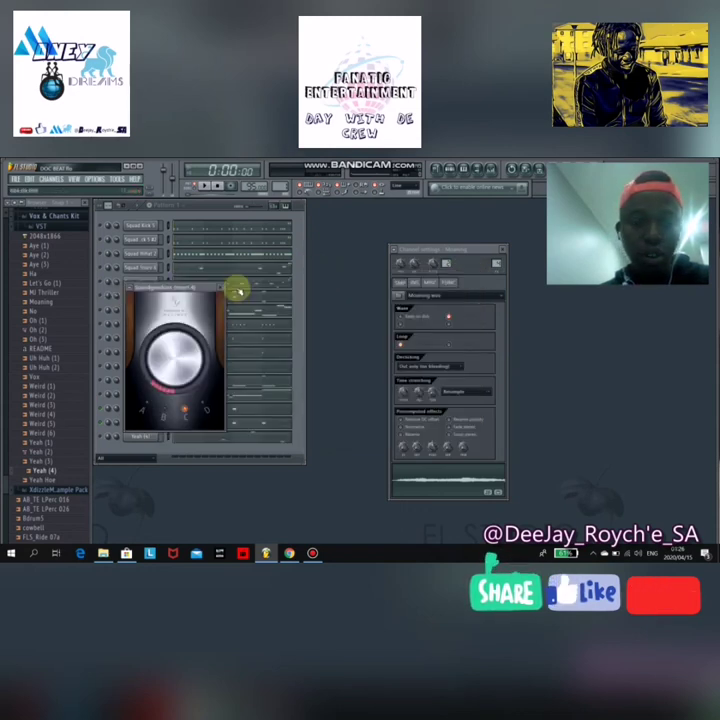
pyautogui.click(221, 288)
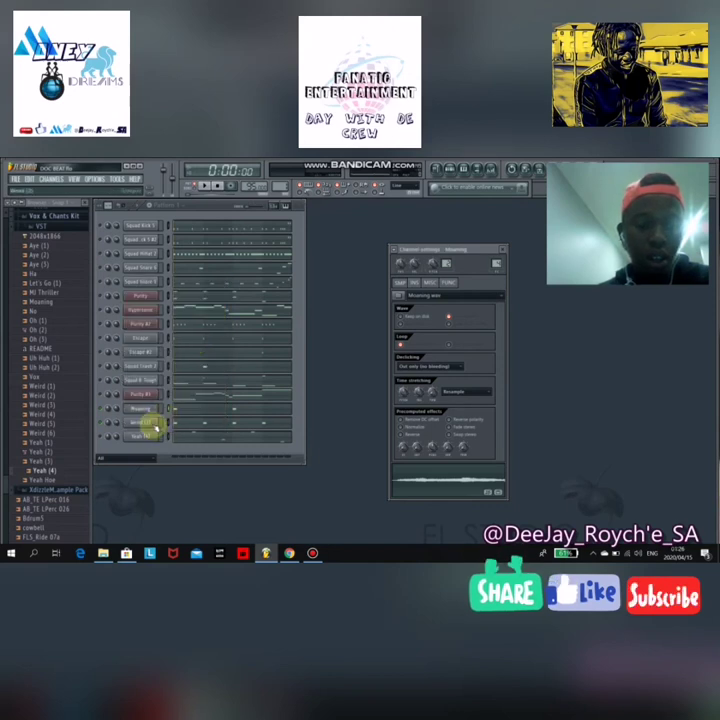
# Step: View the Weird (2) channel's sample settings and play the pattern to hear the channel, then stop
pyautogui.click(155, 424)
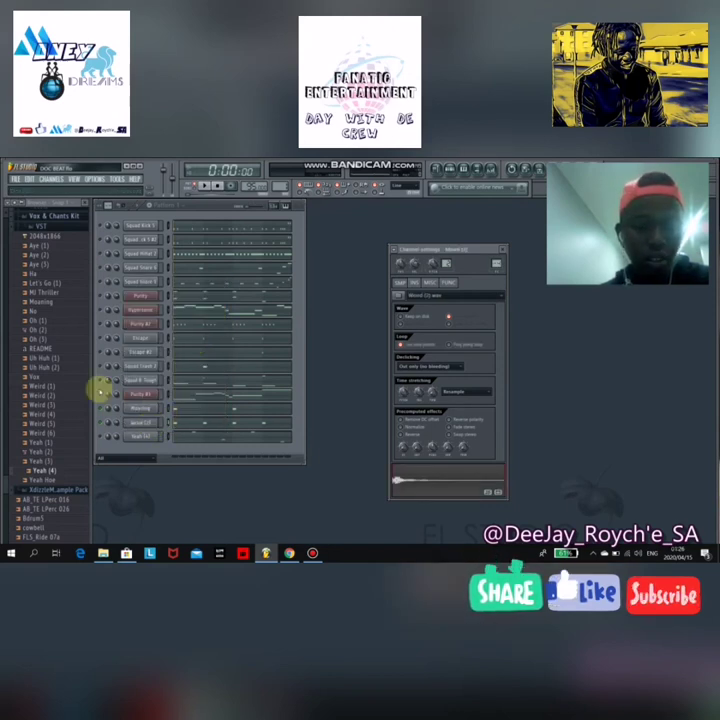
pyautogui.click(201, 188)
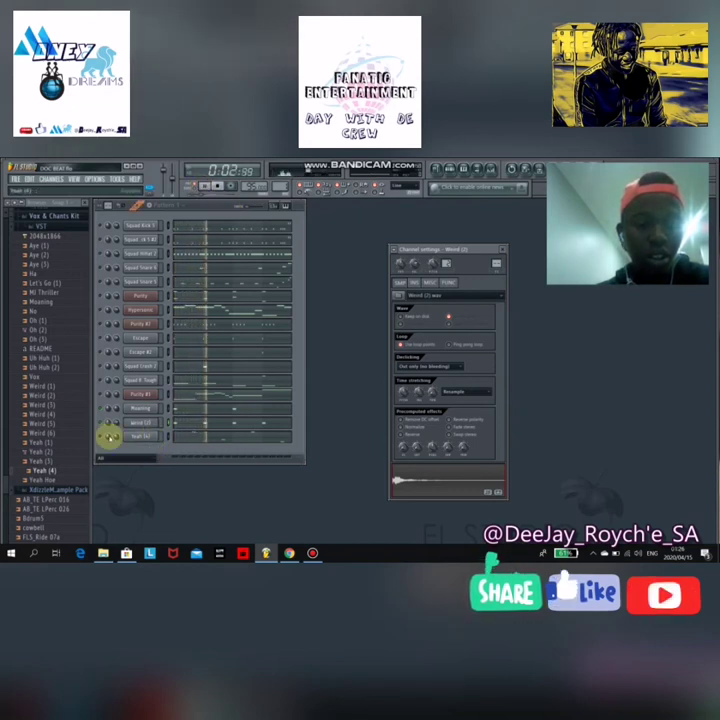
pyautogui.click(217, 187)
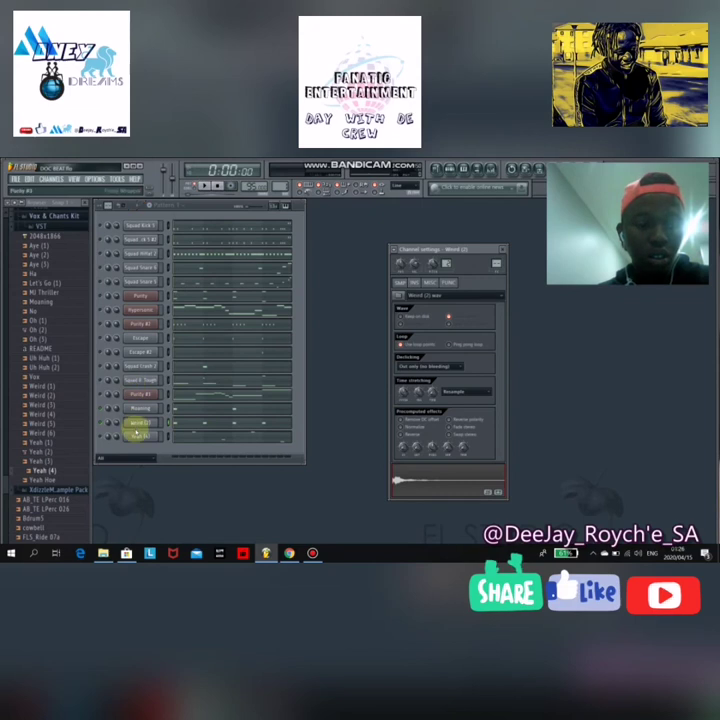
# Step: View the Yeah (4) channel's sample settings, play the pattern to hear it, close the settings window, and stop playback
pyautogui.click(137, 437)
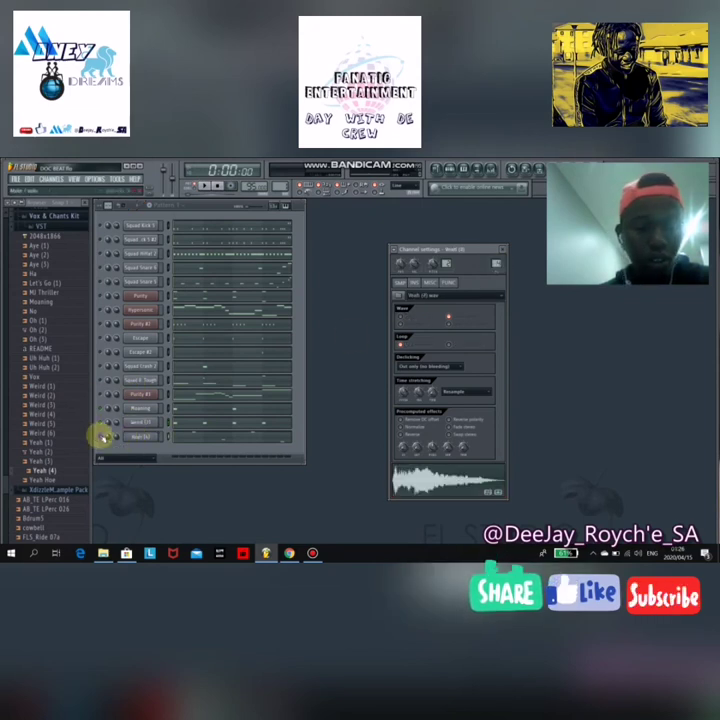
pyautogui.click(137, 204)
pyautogui.click(205, 185)
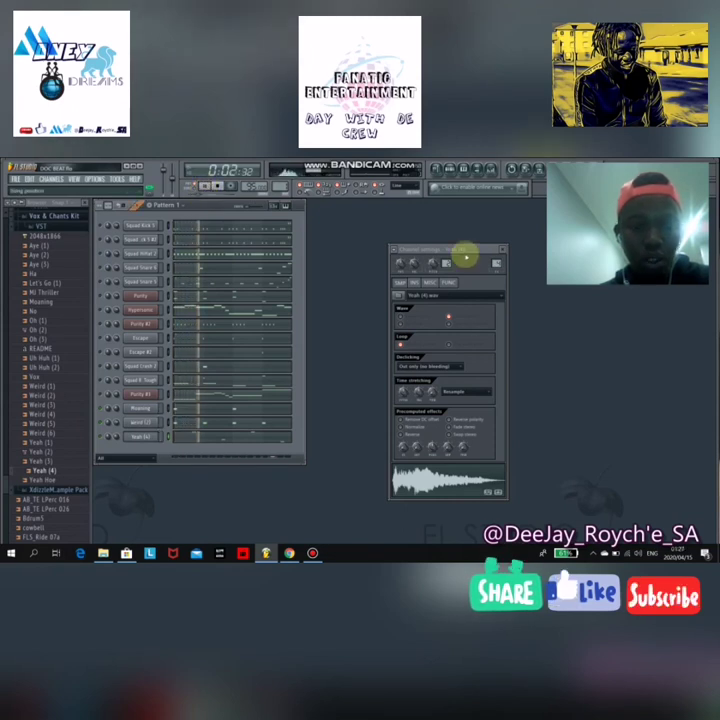
pyautogui.click(503, 250)
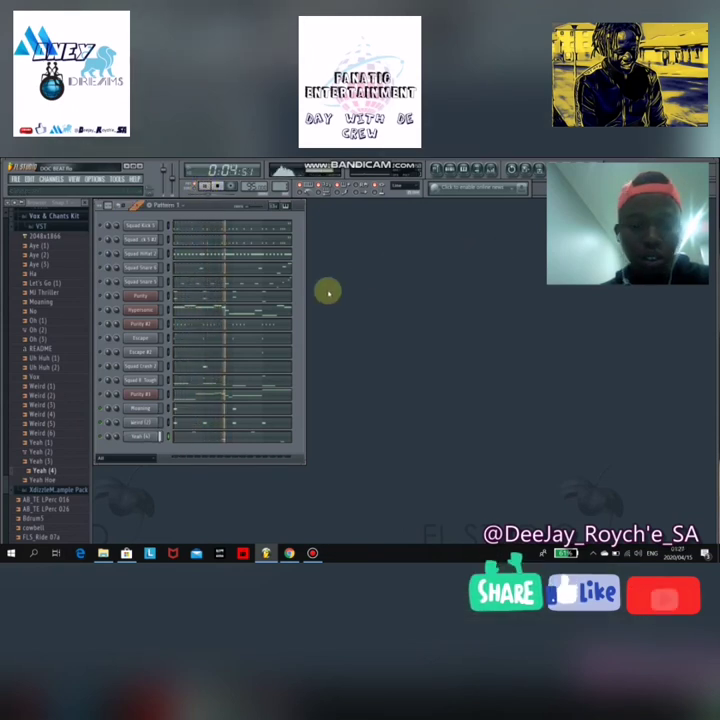
pyautogui.click(217, 186)
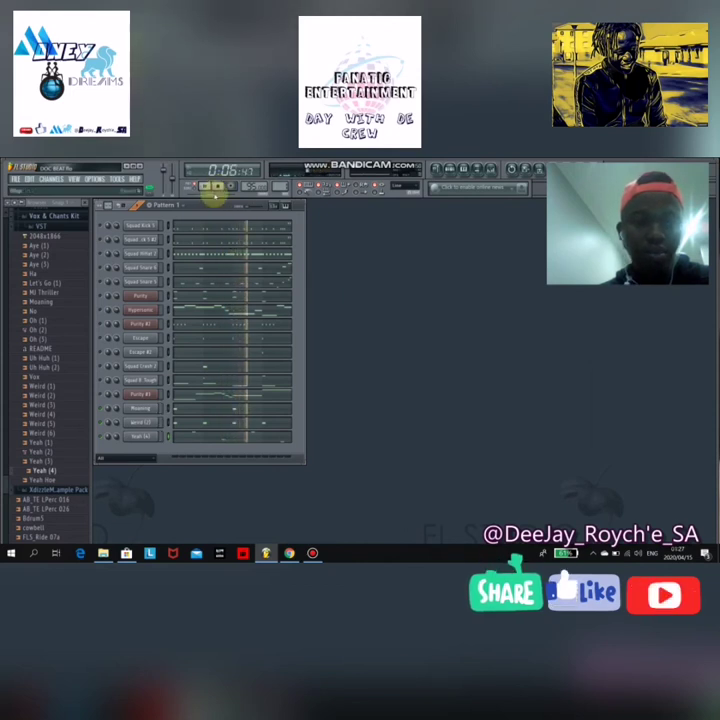
# Step: Bring all channels back in from the soloed vocals, play the whole pattern together, and stop playback
pyautogui.rightClick(107, 428)
pyautogui.click(109, 378)
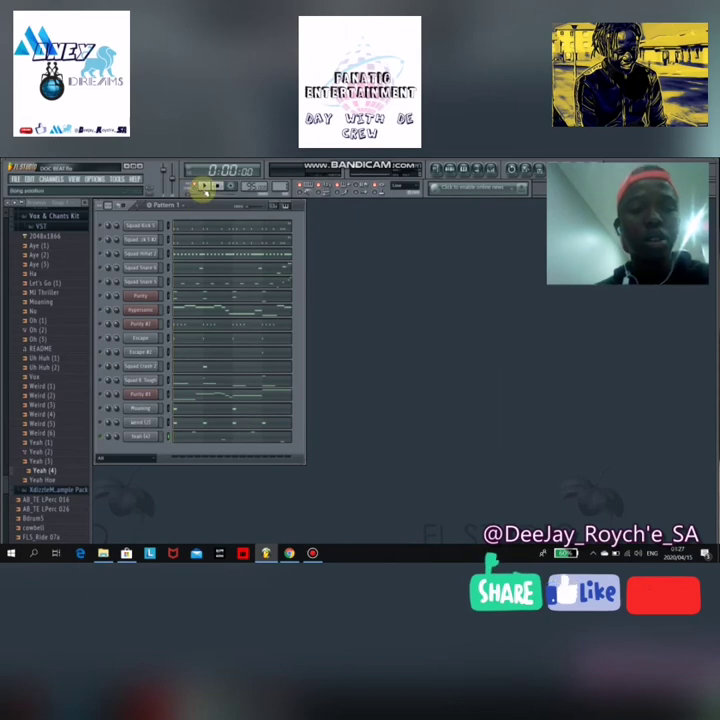
pyautogui.rightClick(110, 424)
pyautogui.click(120, 404)
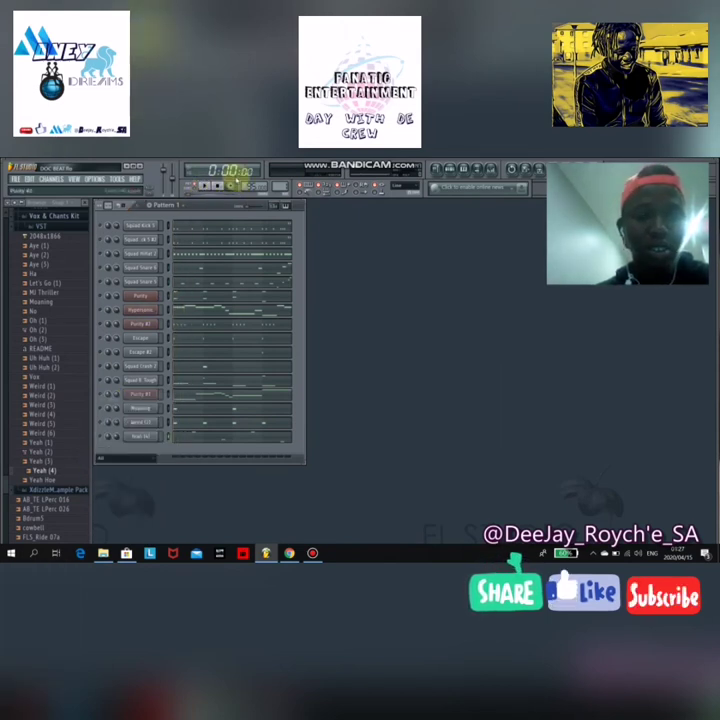
pyautogui.click(204, 186)
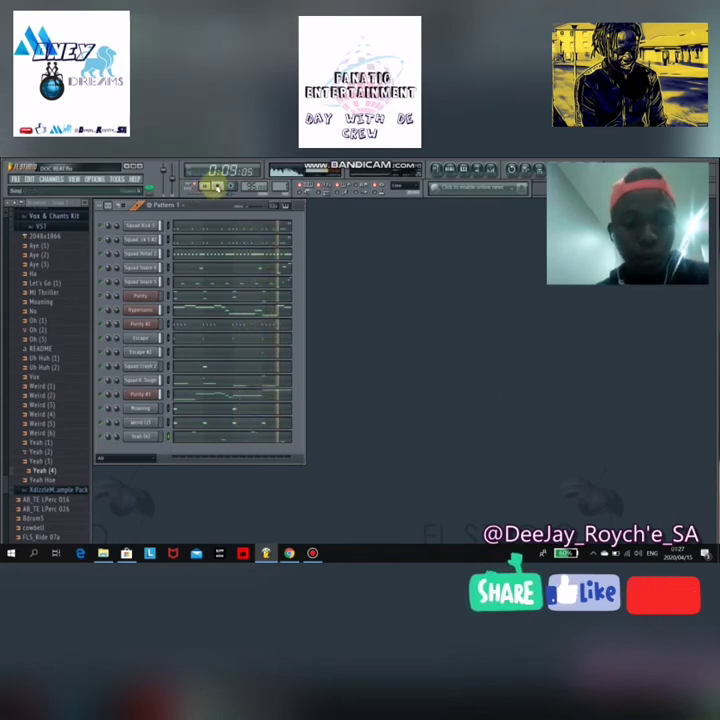
pyautogui.click(216, 186)
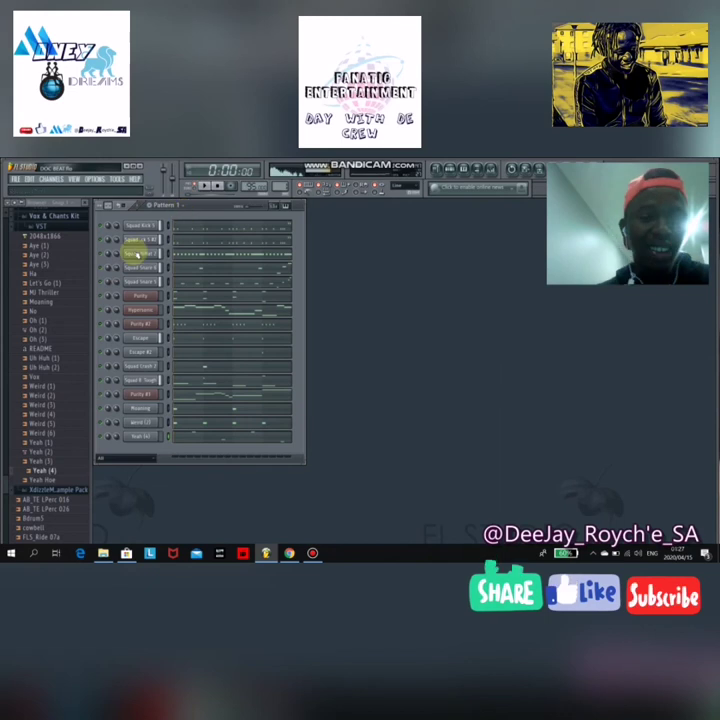
# Step: Isolate the Squad Kick 5 and Purity channels through their solo controls, play the pattern, and stop it
pyautogui.rightClick(103, 228)
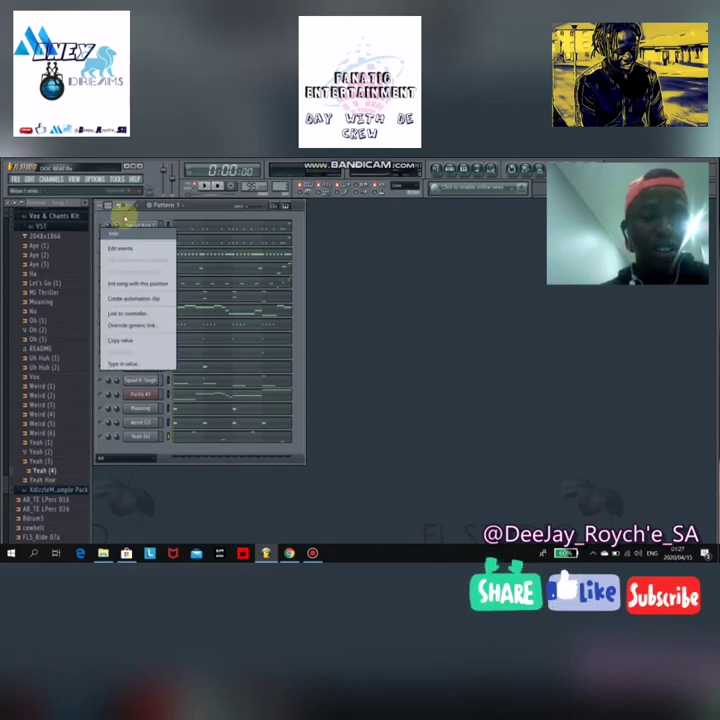
pyautogui.click(120, 218)
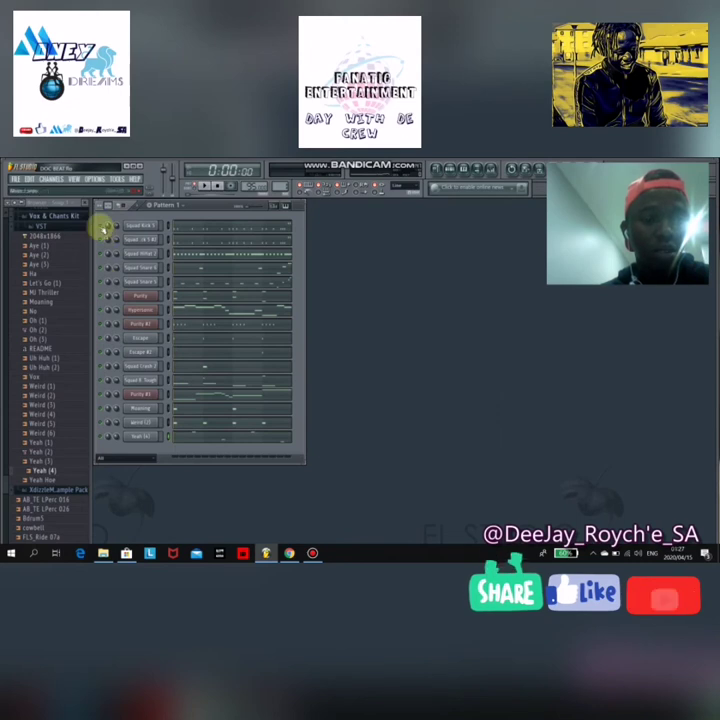
pyautogui.rightClick(103, 297)
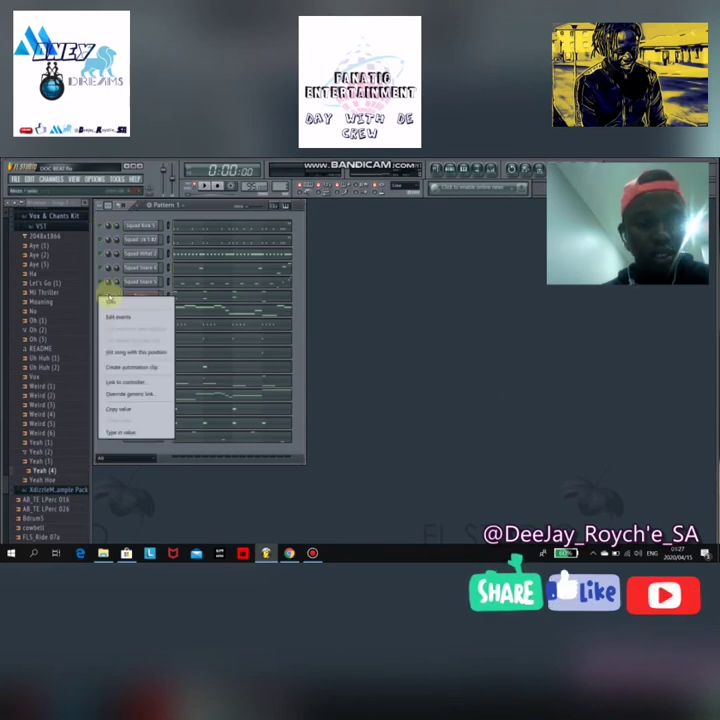
pyautogui.click(198, 187)
pyautogui.click(205, 186)
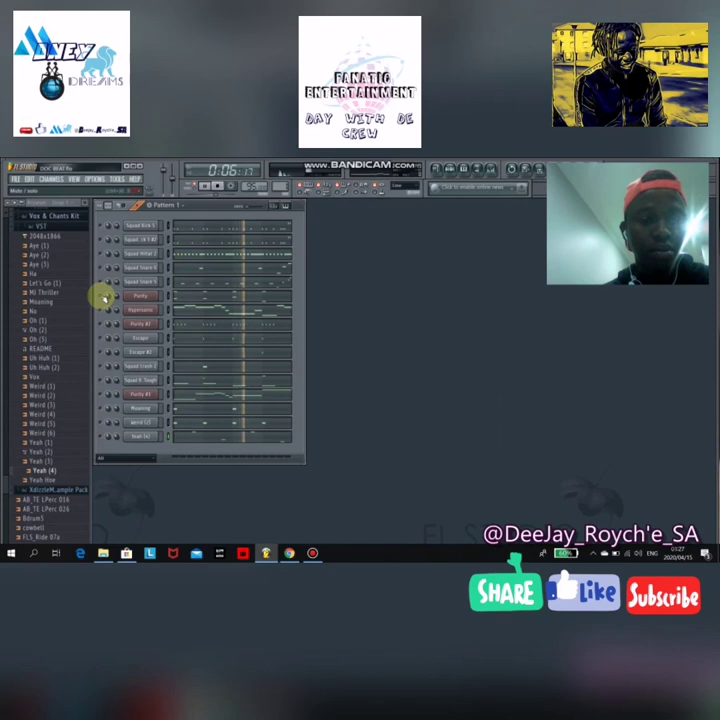
pyautogui.click(214, 188)
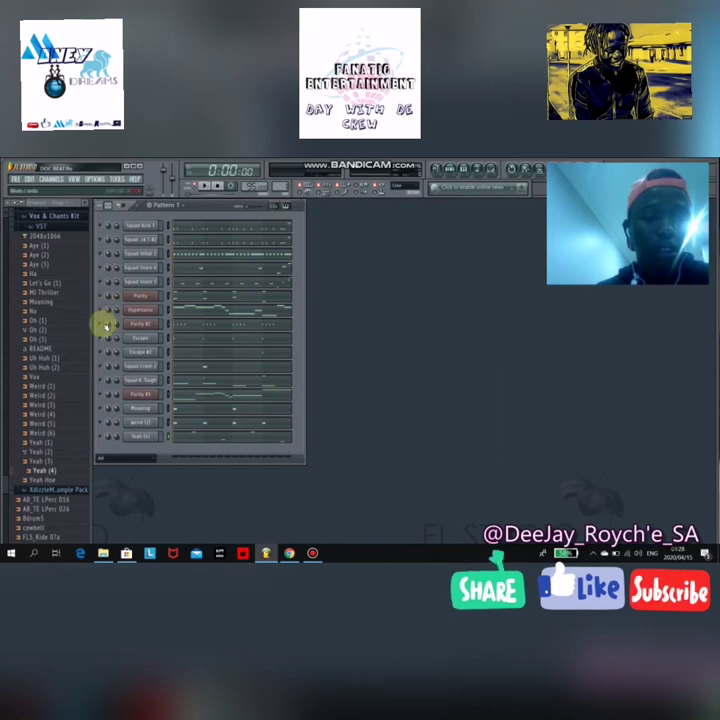
# Step: Play the complete beat once more with every channel active, and stop playback
pyautogui.click(203, 187)
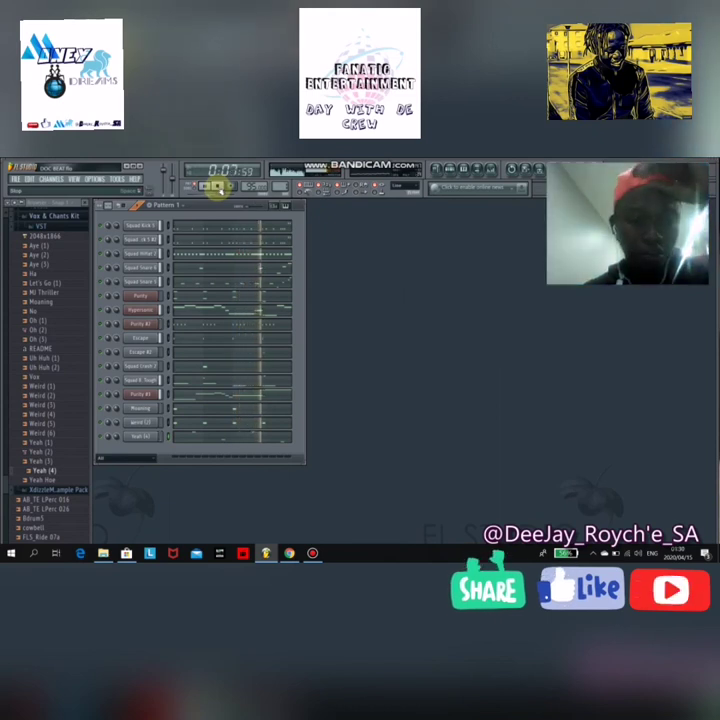
pyautogui.click(217, 187)
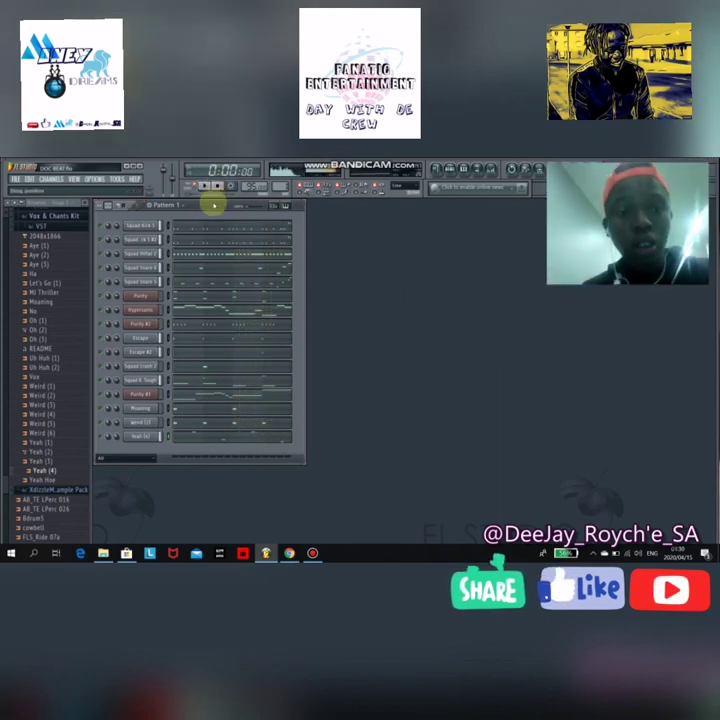